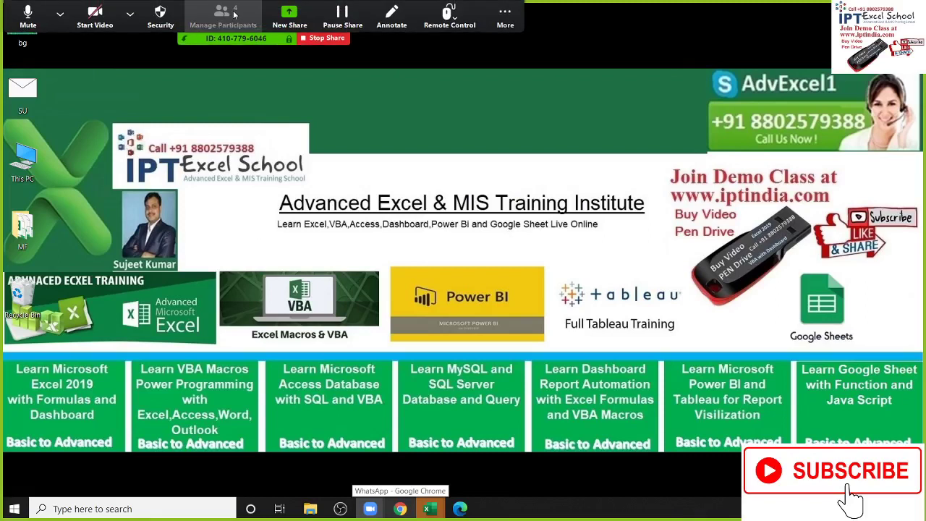
Step: Allow each other Zoom participant to record the meeting, then close the participants list
click(249, 6)
click(560, 200)
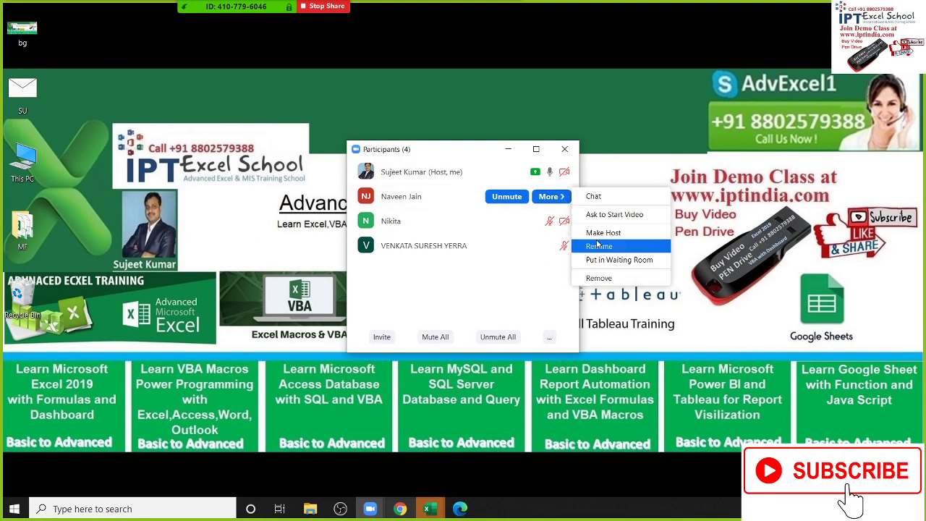
click(555, 229)
click(556, 228)
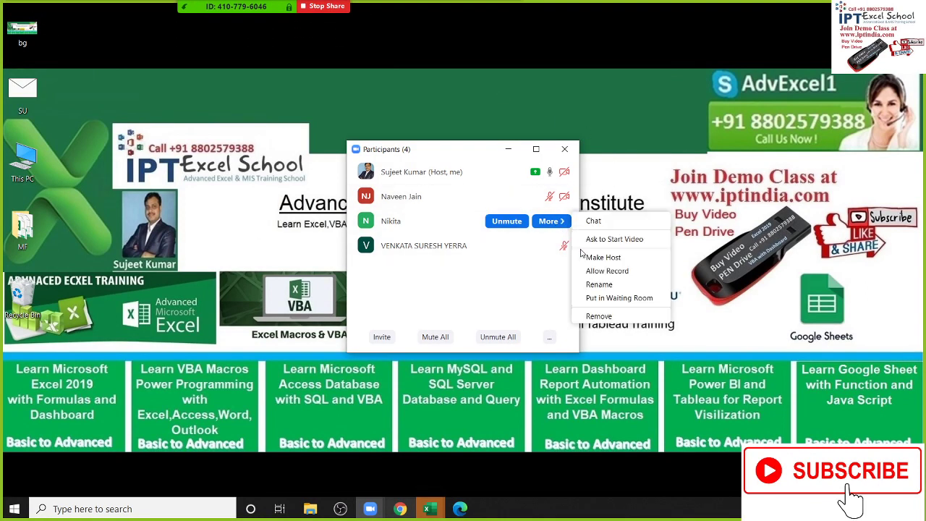
click(614, 268)
click(556, 246)
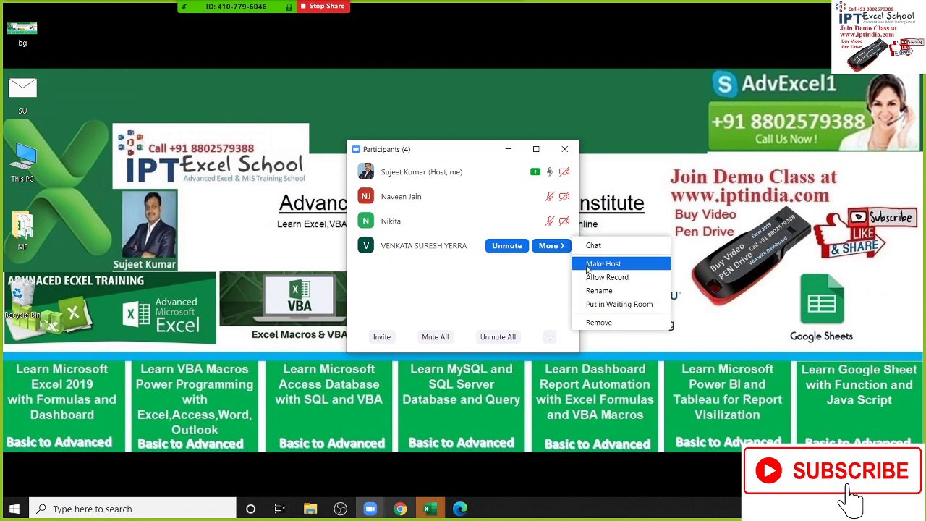
click(606, 275)
click(564, 149)
Step: Open and close the toolbar's extra meeting options
mouse_move(252, 6)
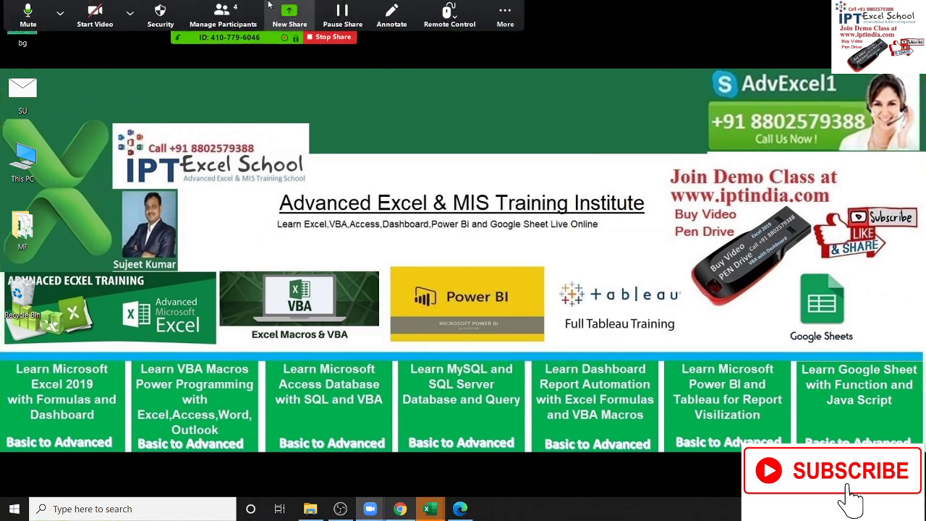
click(515, 7)
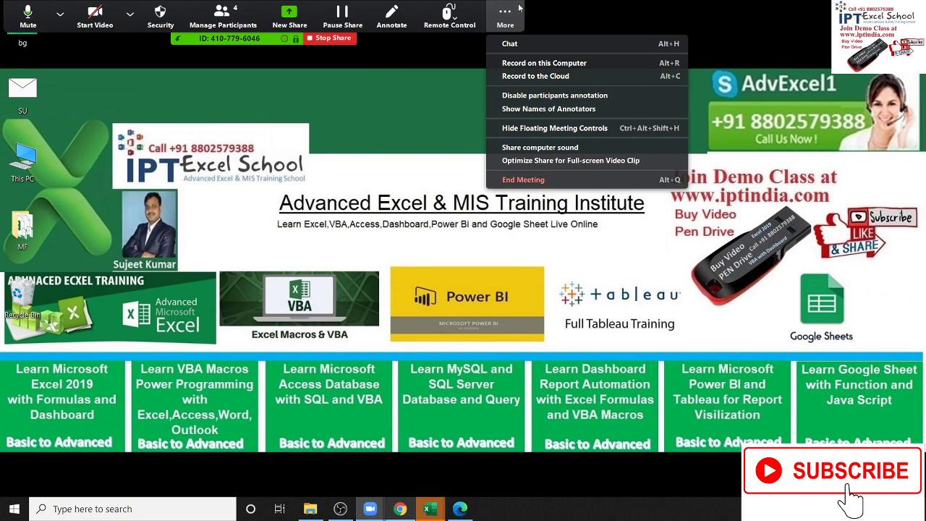
click(534, 65)
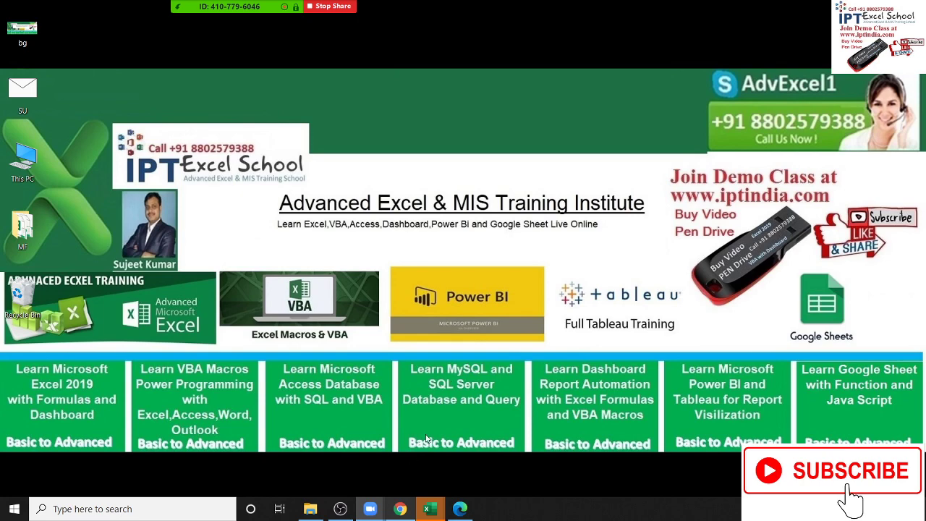
Step: In WhatsApp Web, enlarge and review the photo of Excel's formula-correction prompt
click(406, 513)
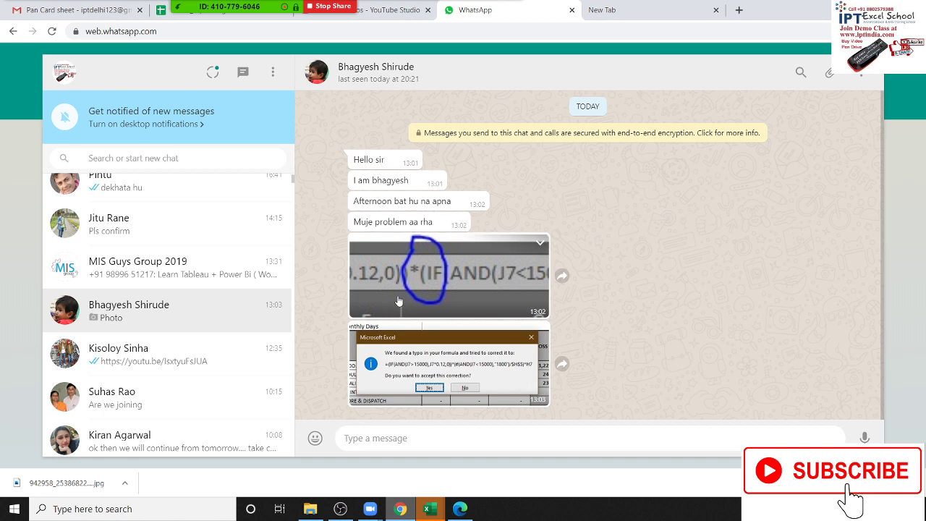
click(410, 368)
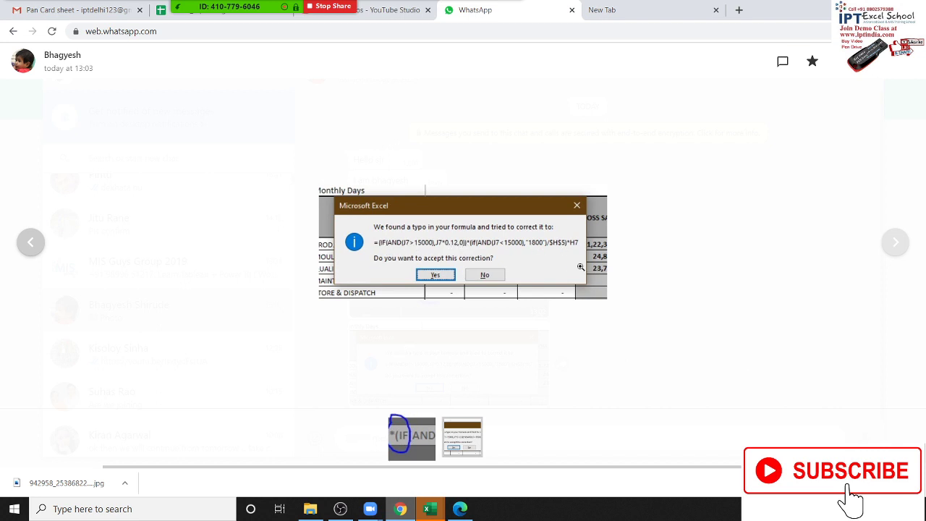
key(Escape)
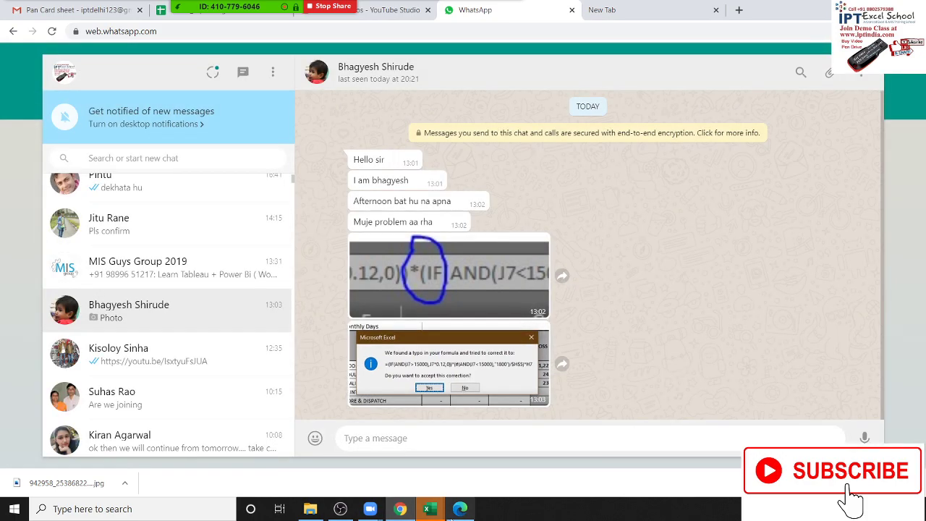
Step: In the DD workbook, enter headers Name, Att, Basic and PF across A1:D1
mouse_move(434, 510)
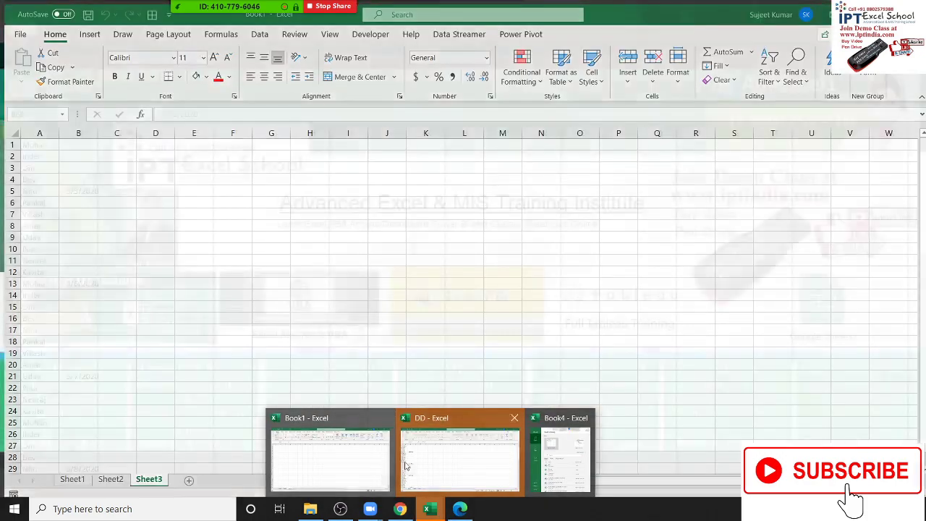
click(406, 465)
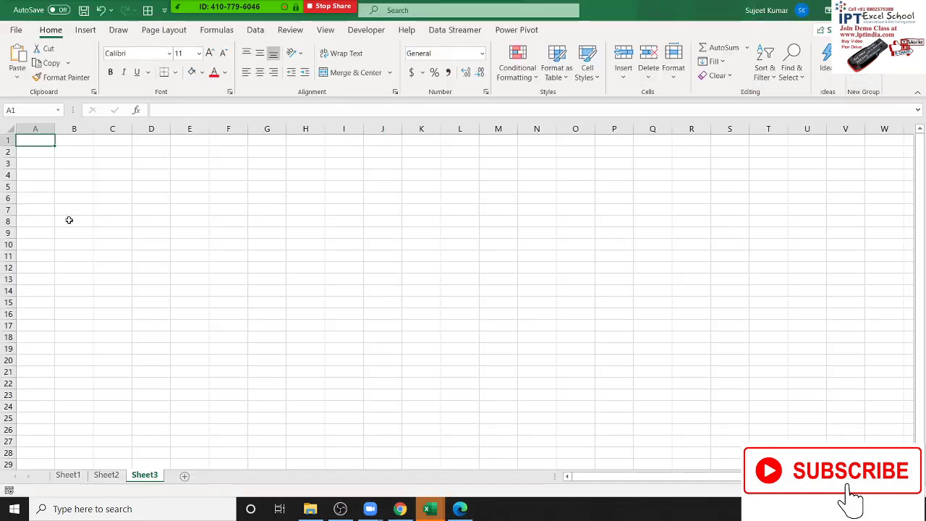
text(Name)
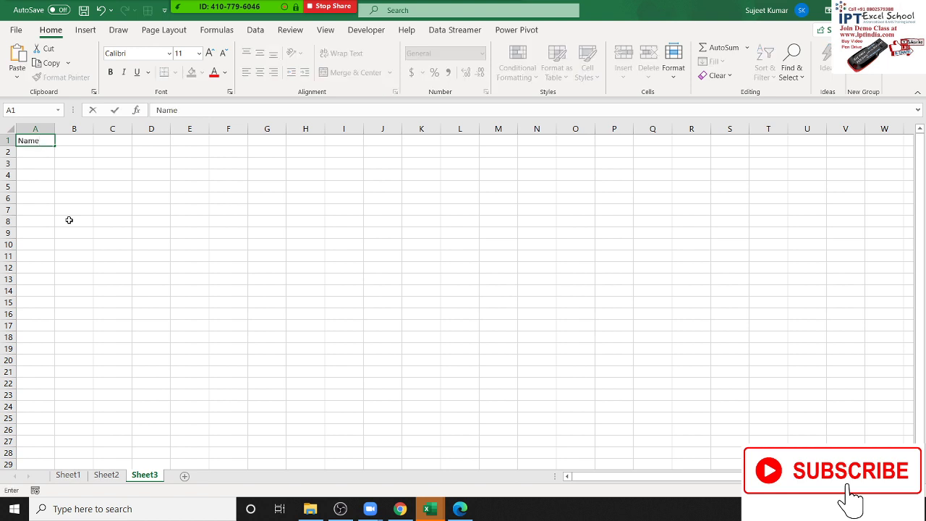
key(Tab)
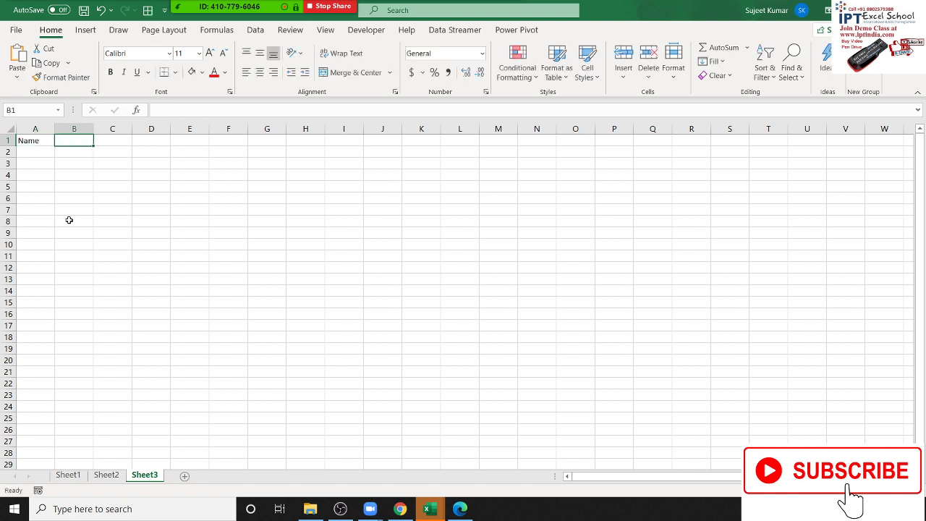
text(Att)
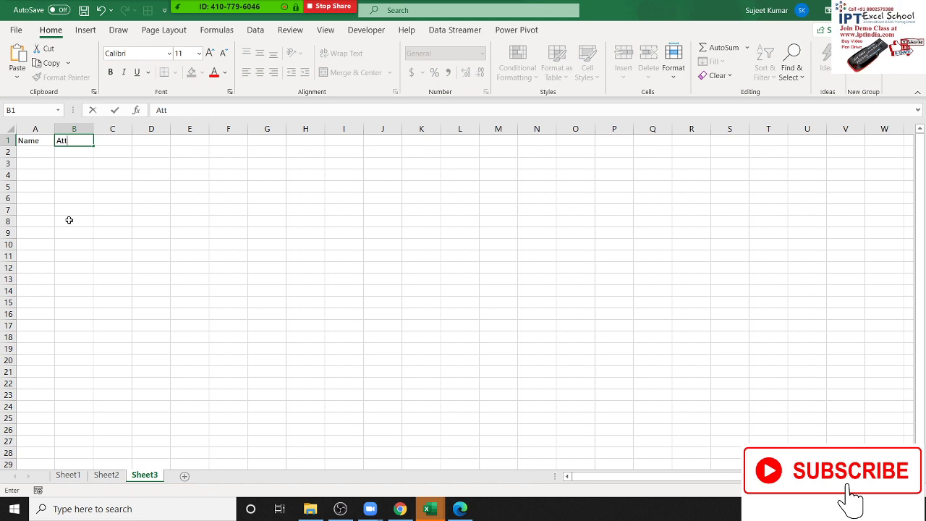
key(Tab)
text(B)
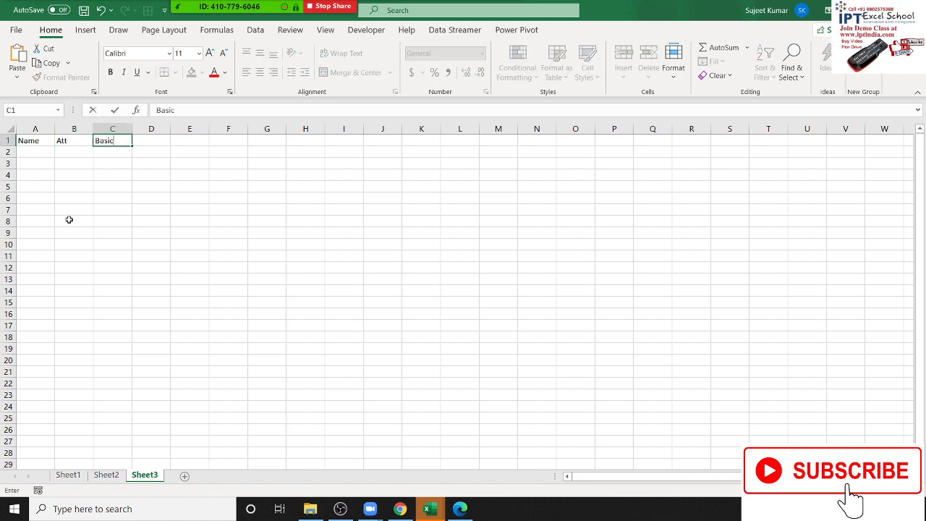
key(Tab)
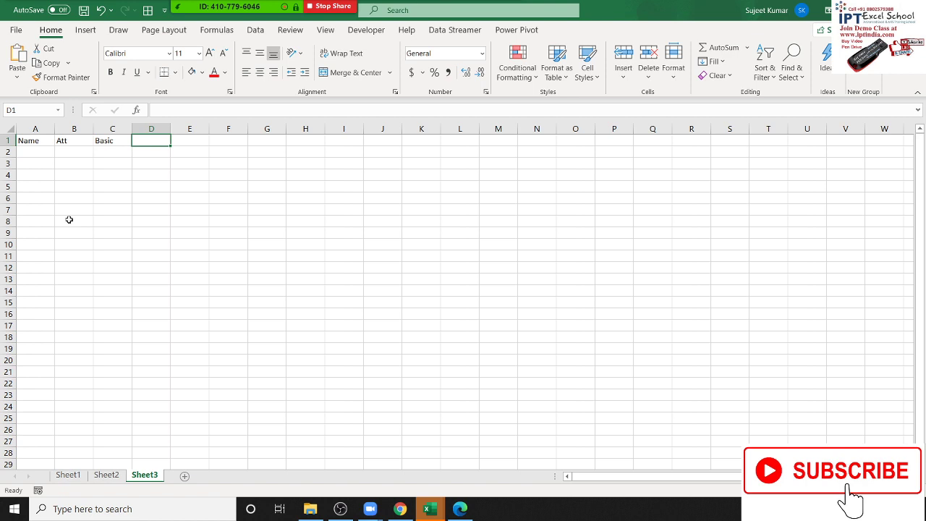
text(PF)
key(Return)
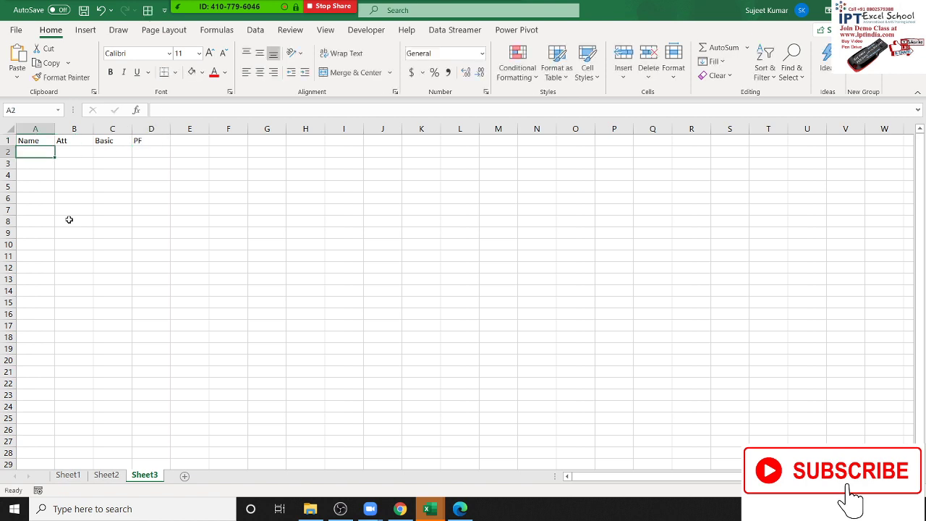
Step: Enter the first employee name in A2 and fill names down to A15
text(Puja)
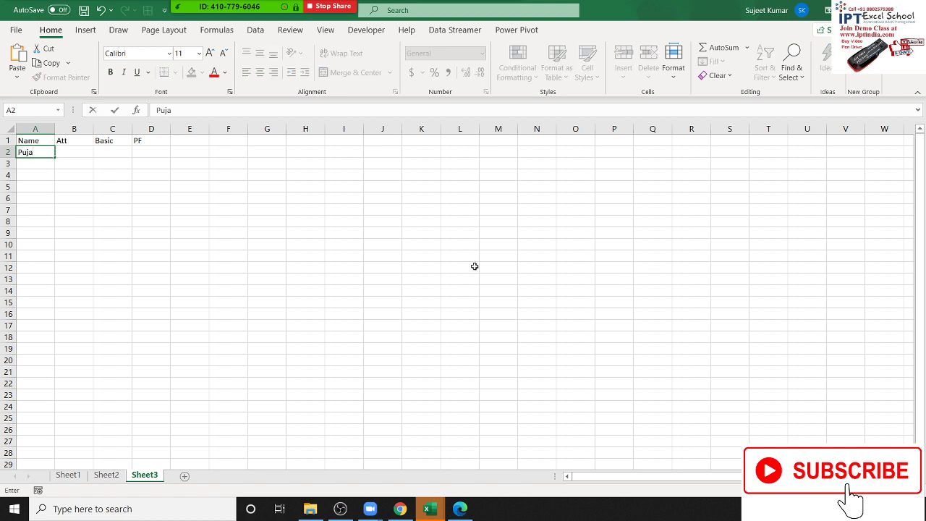
click(63, 187)
click(45, 153)
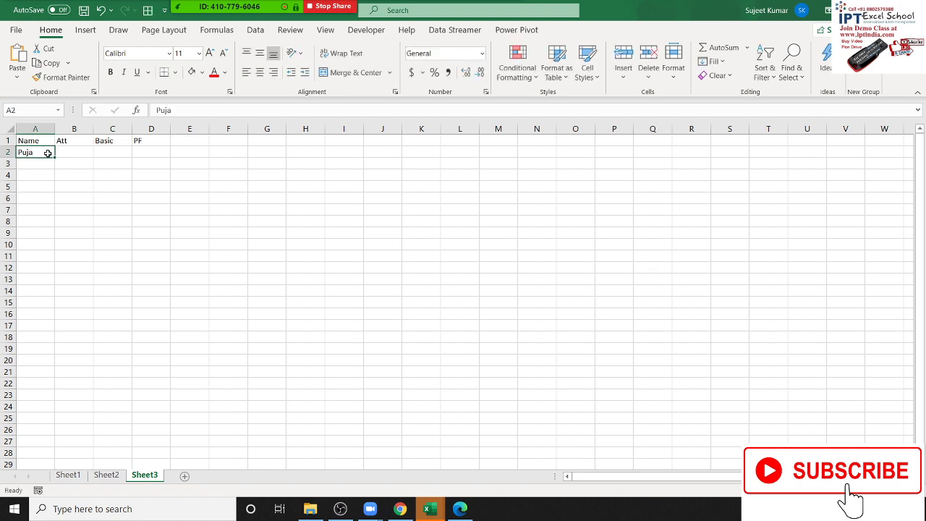
drag(55, 158, 55, 307)
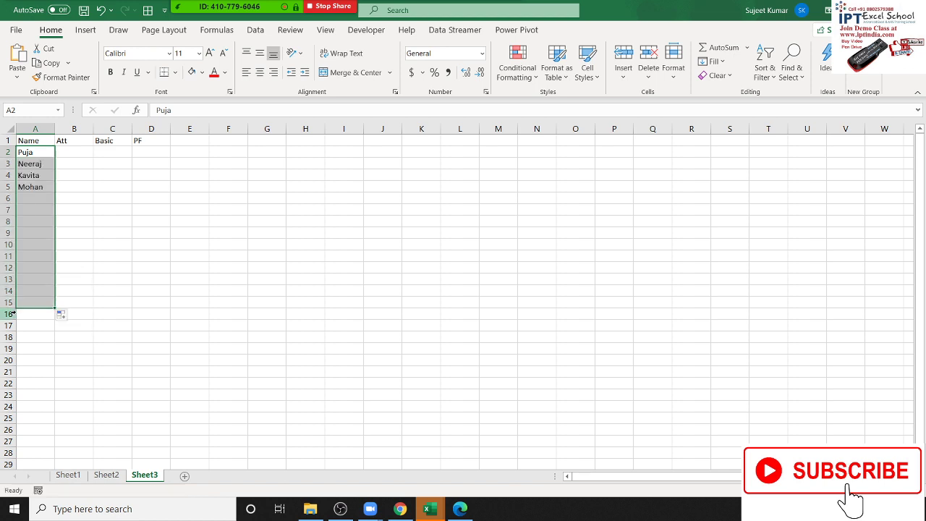
click(75, 154)
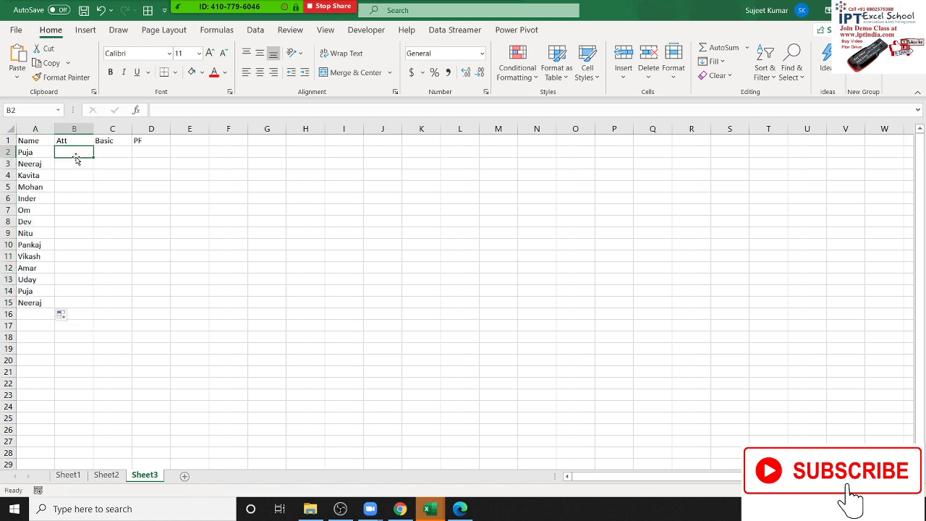
Step: Fill Att B2:B15 with RANDBETWEEN random attendance figures and paste them back as values
text(=ra)
key(Down)
key(Down)
key(Down)
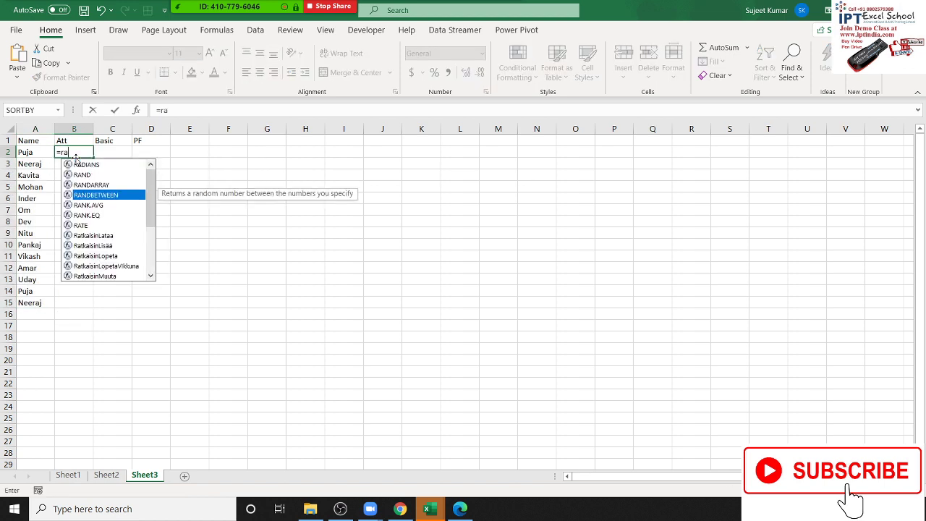
key(Tab)
text(20)
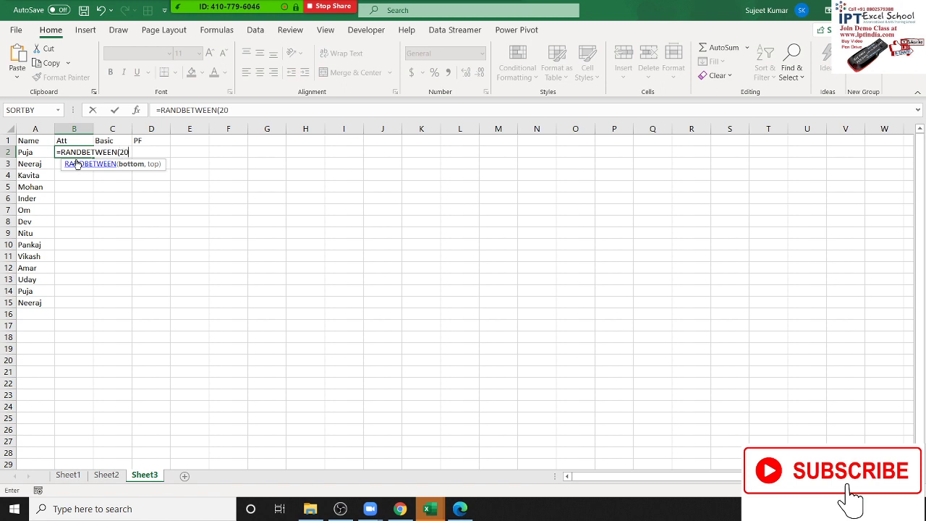
text(,31)
key(Return)
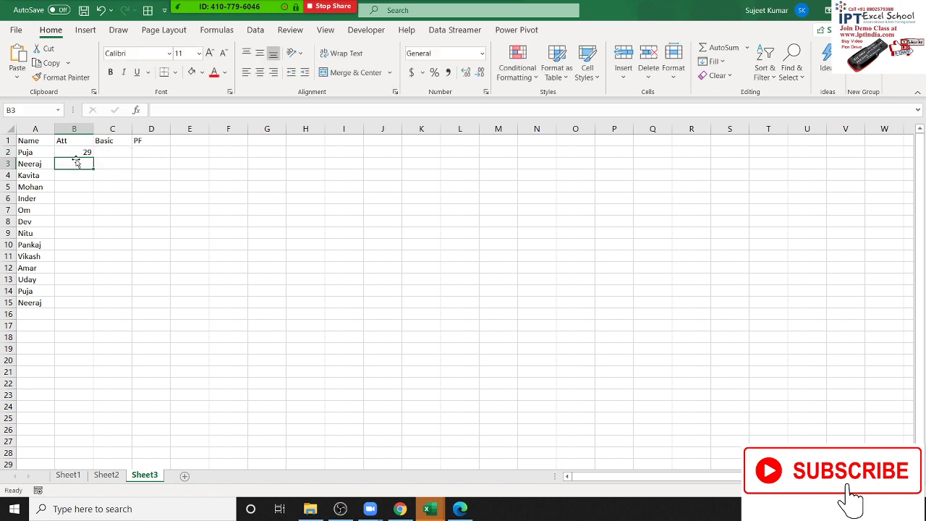
drag(81, 152, 76, 304)
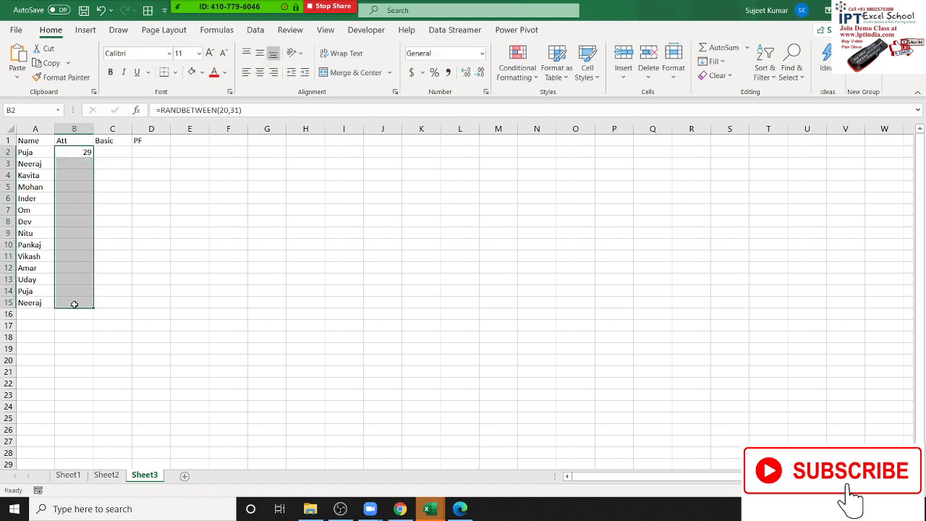
key(ctrl+d)
key(ctrl+c)
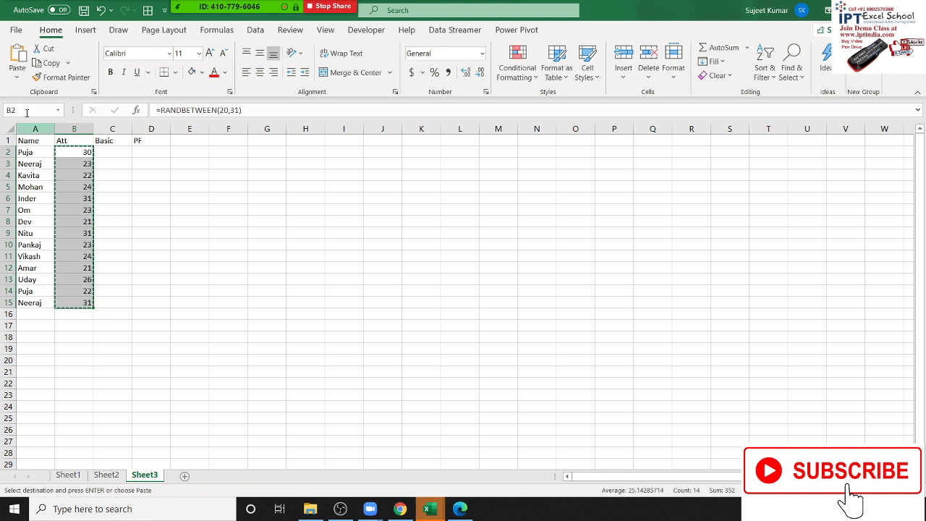
click(16, 78)
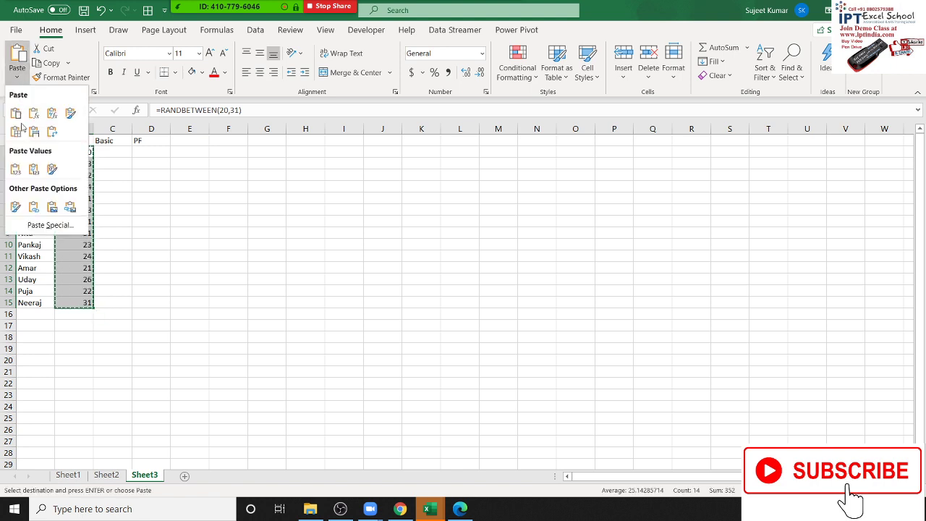
click(16, 169)
Step: Fill Basic C2:C15 with =RANDBETWEEN(10000,25000)
click(111, 152)
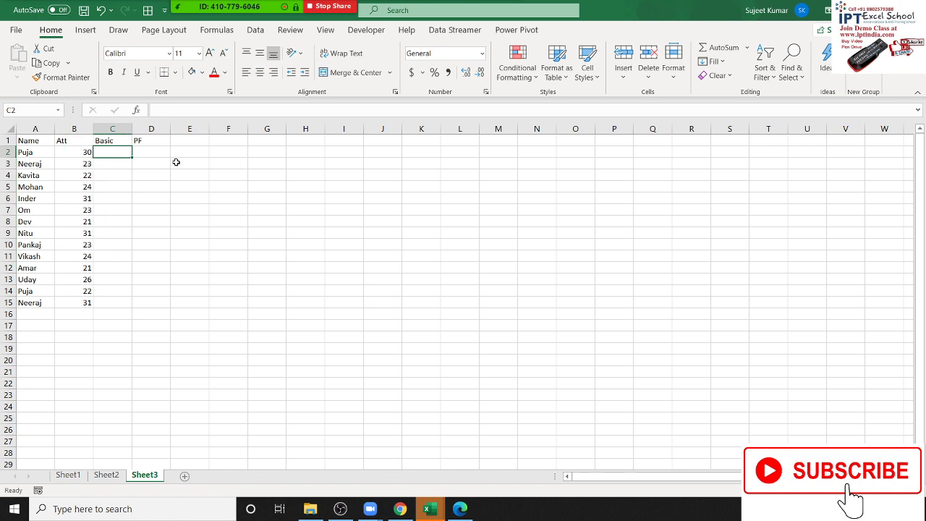
text(=ra)
key(Down)
key(Down)
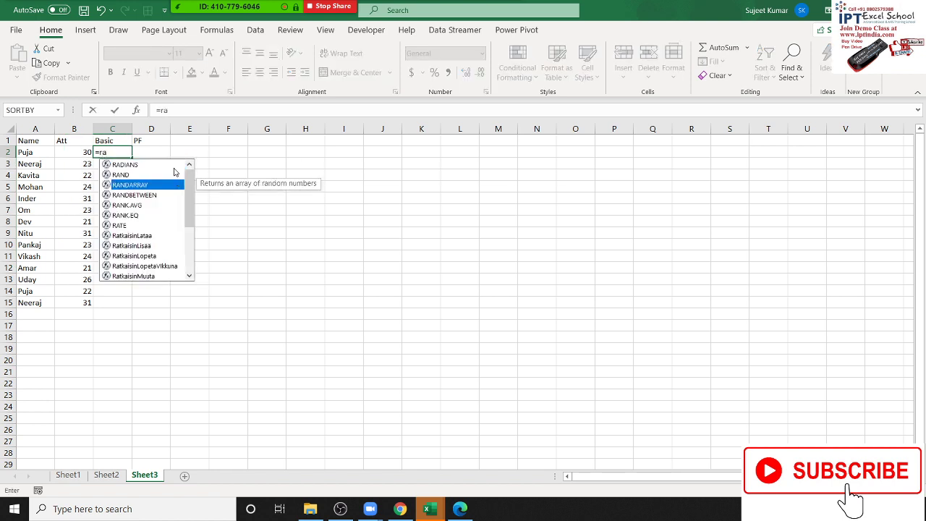
key(Down)
key(Tab)
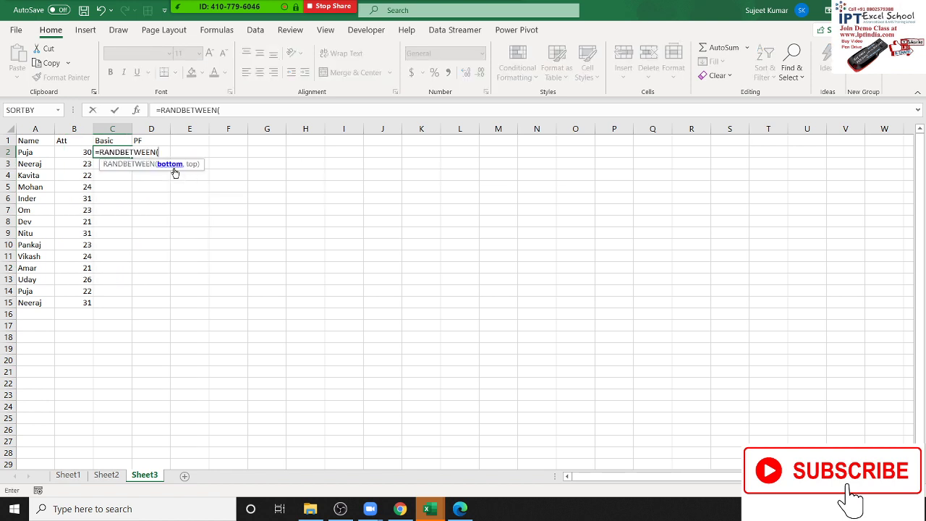
text(1000)
text(0,25)
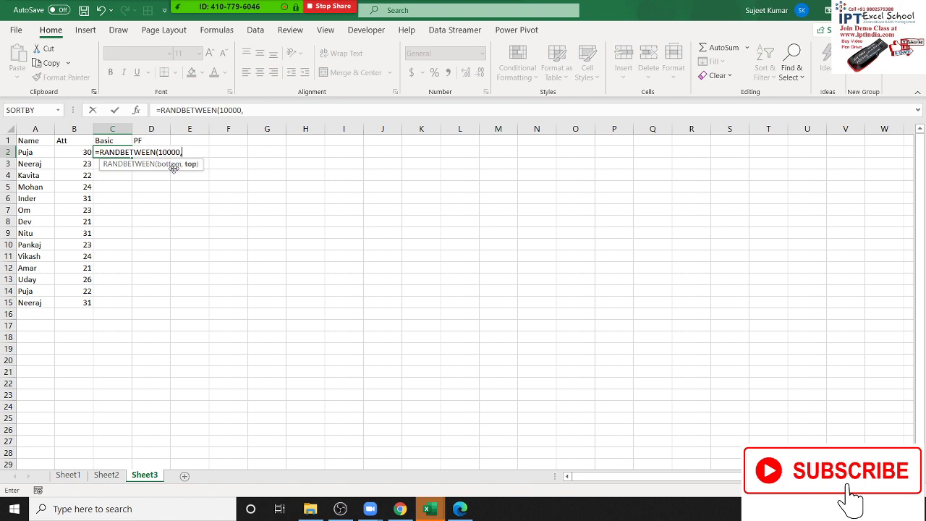
text(000)
key(Return)
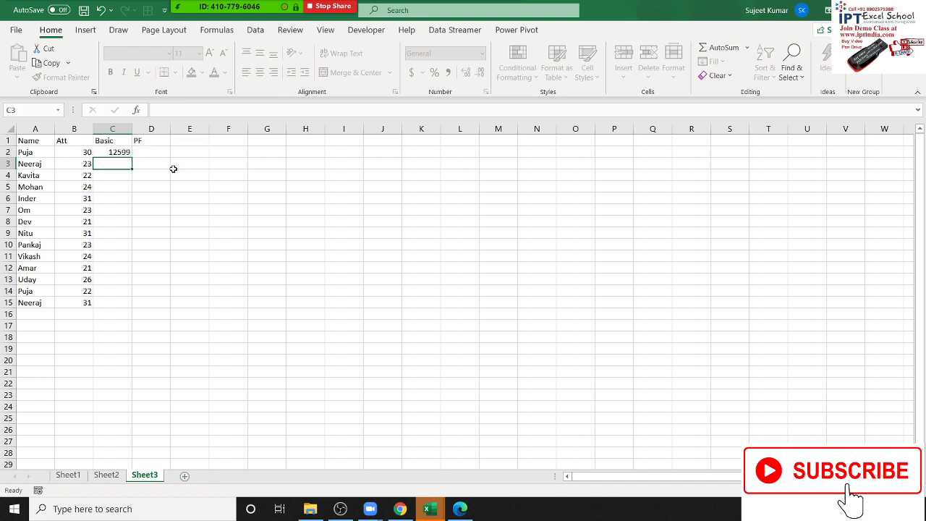
key(Left)
key(ctrl+Down)
key(Right)
key(ctrl+shift+Up)
key(ctrl+d)
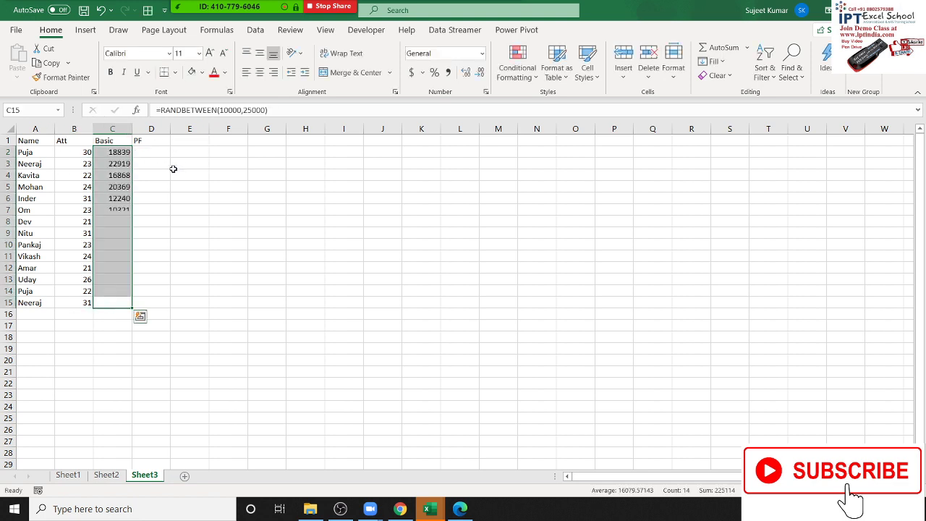
Step: Convert the Basic amounts in C2:C15 to fixed values with Paste Values
key(ctrl+c)
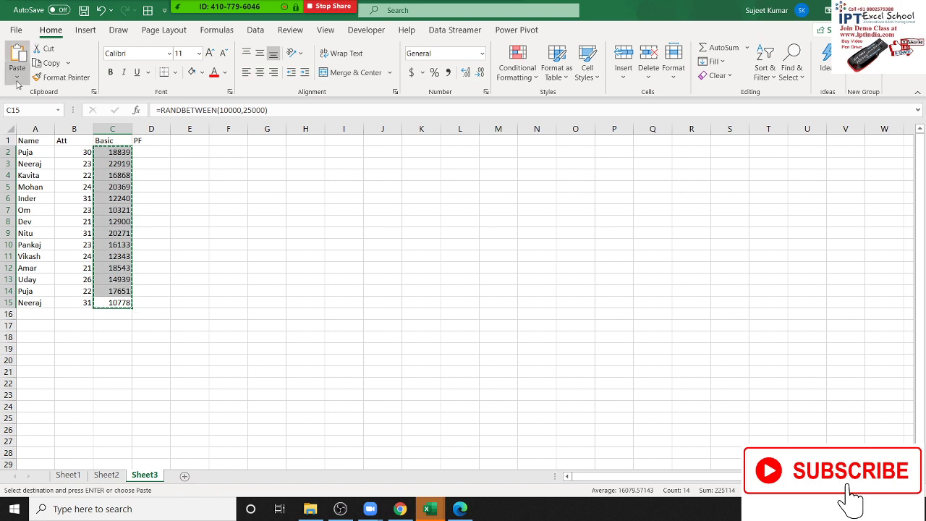
click(17, 77)
click(22, 167)
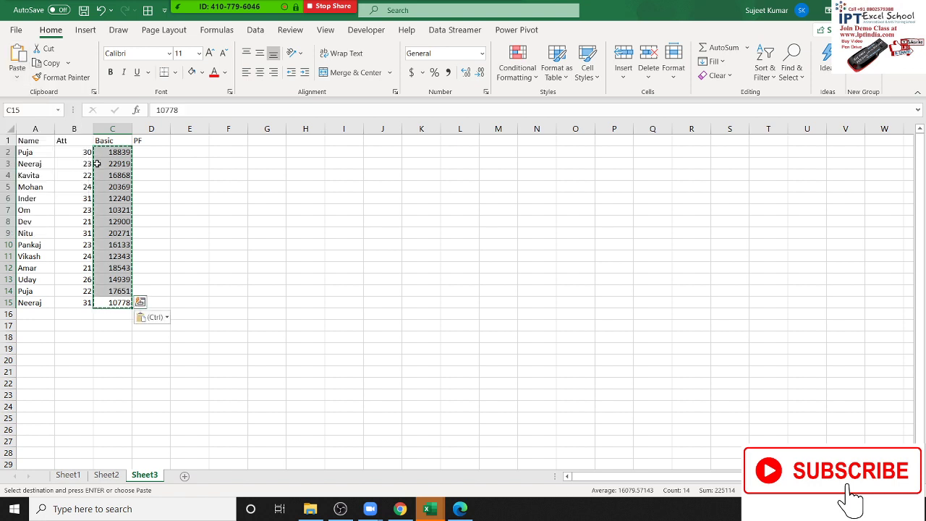
key(Escape)
click(156, 152)
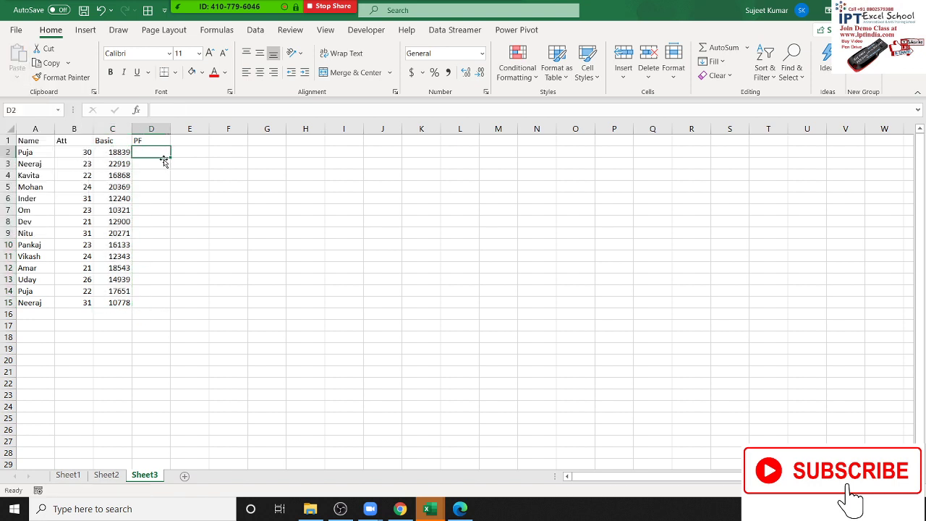
Step: Enter the first PF slab: <15000 in G2 with 1800 in G3
click(271, 155)
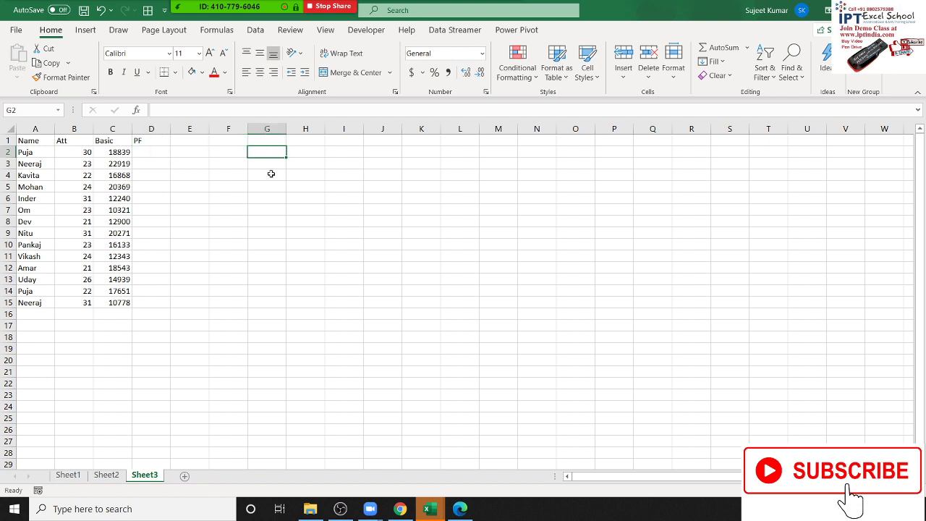
text(<1500)
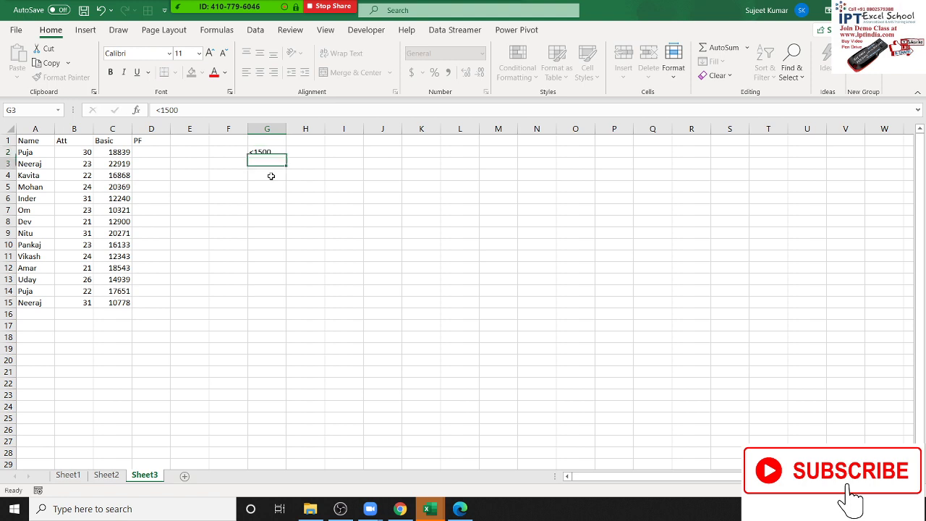
key(Return)
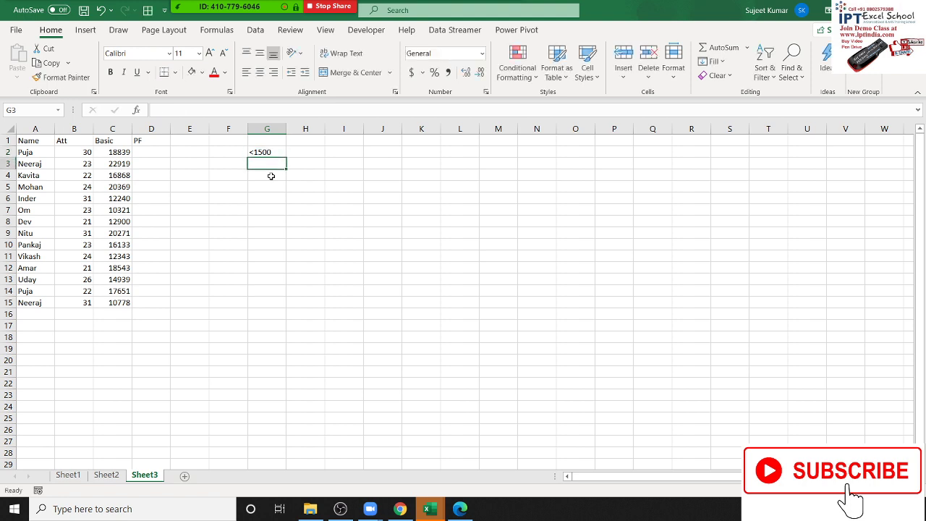
text(1800)
key(Tab)
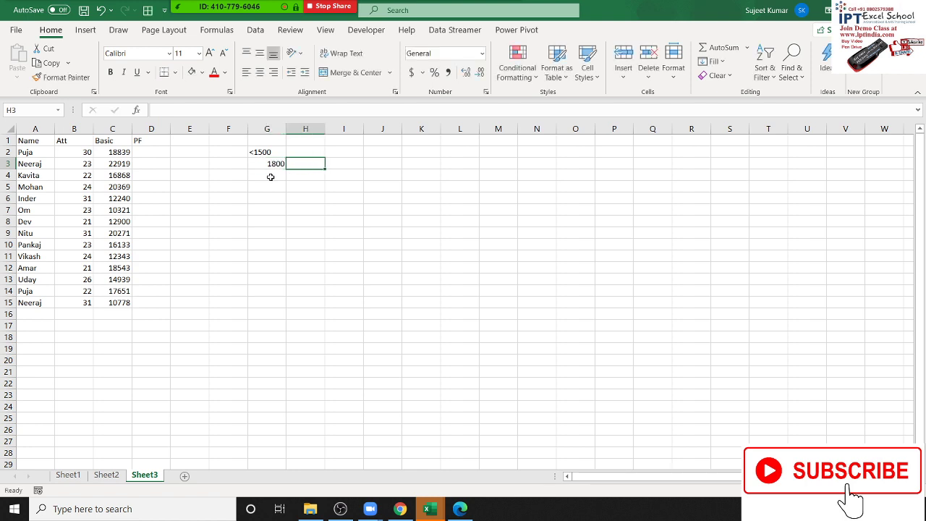
key(Left)
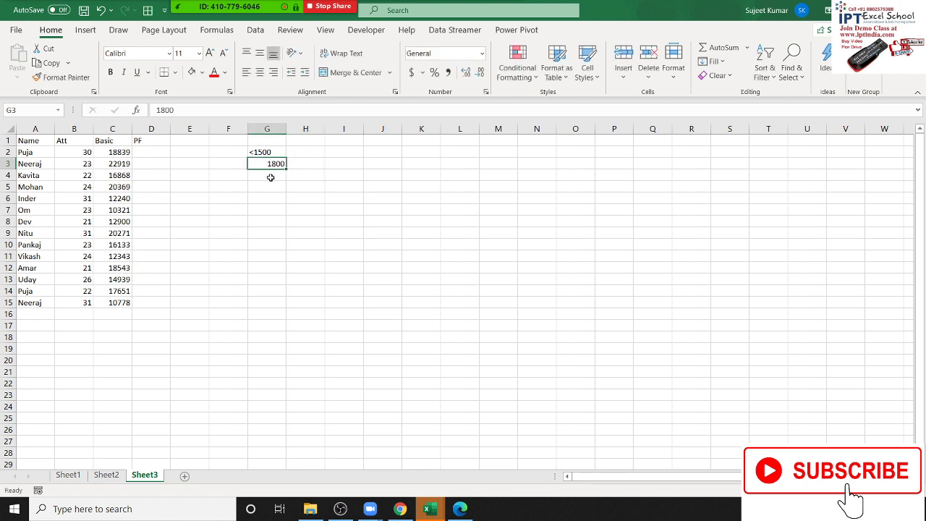
key(Up)
key(F2)
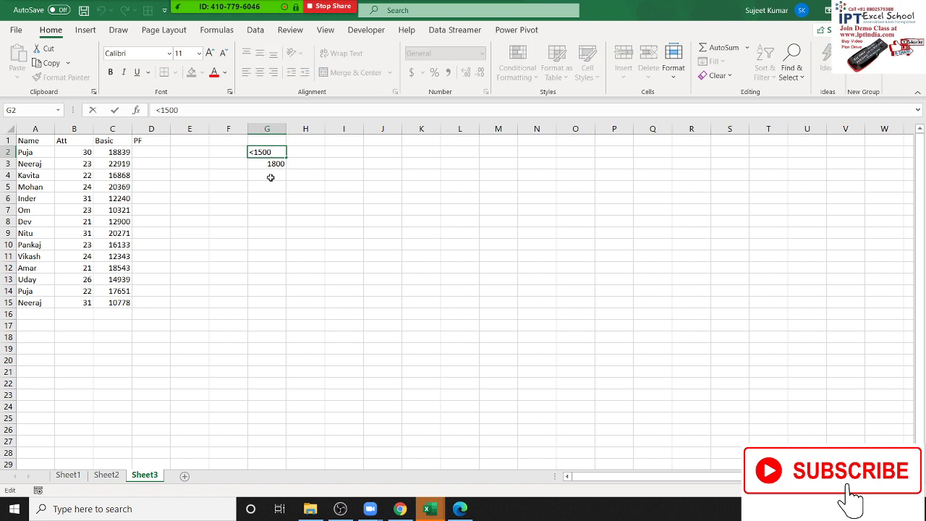
text(0)
key(Return)
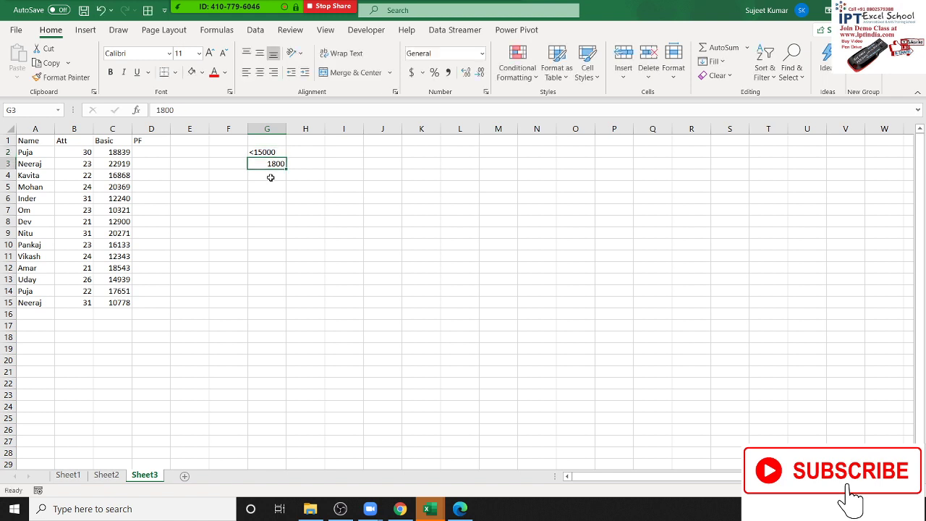
Step: Add the second PF slab: >15000 in H2 with 12% in H3
key(Up)
key(Right)
text(>)
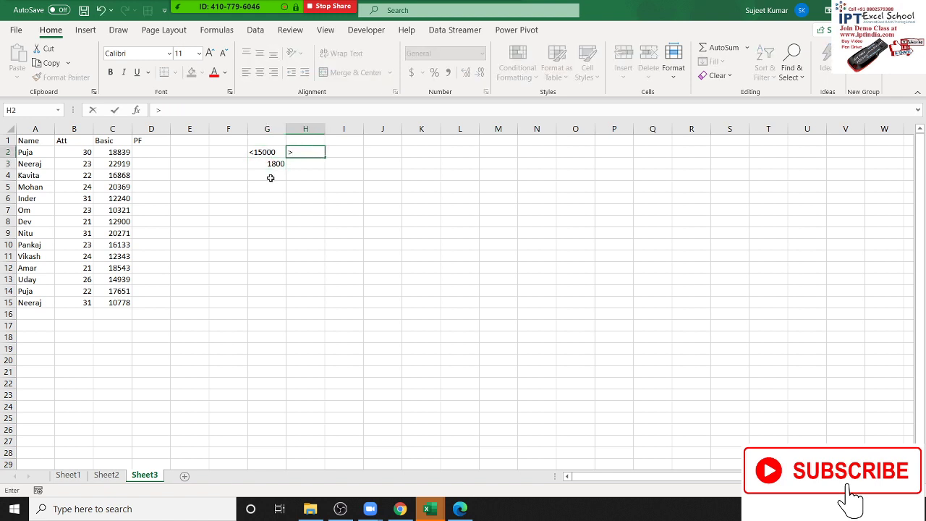
text(15000)
key(Return)
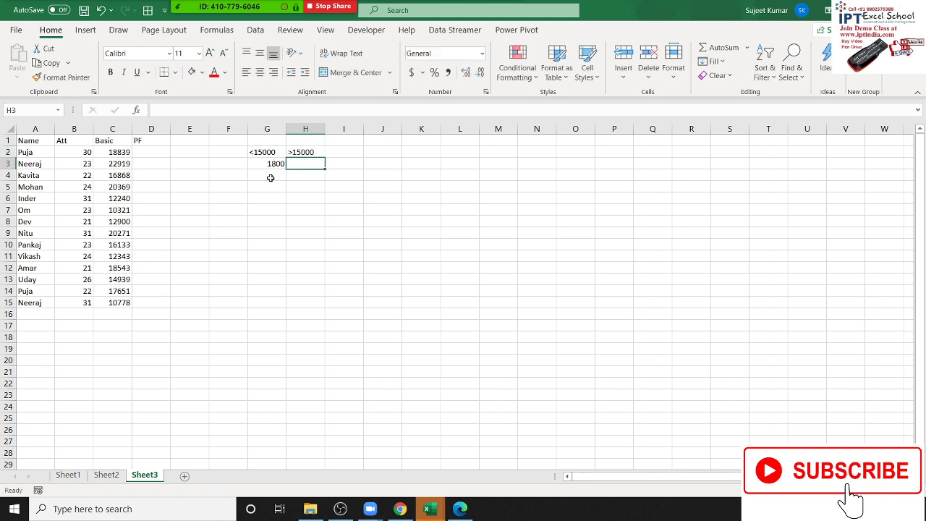
text(12%)
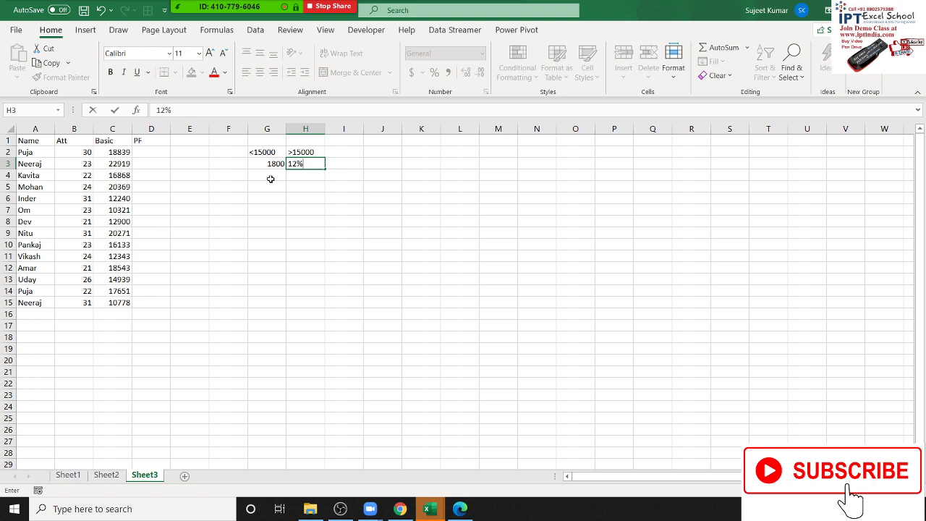
key(Return)
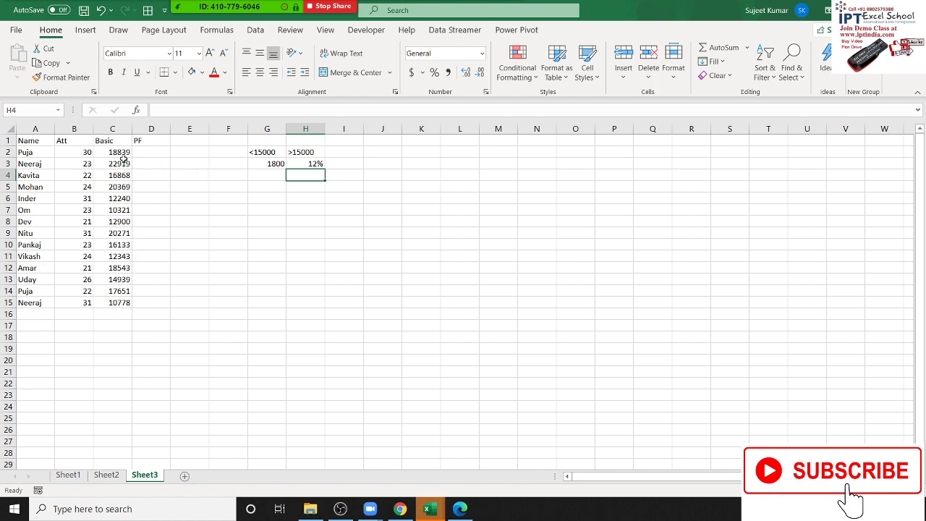
key(alt+Tab)
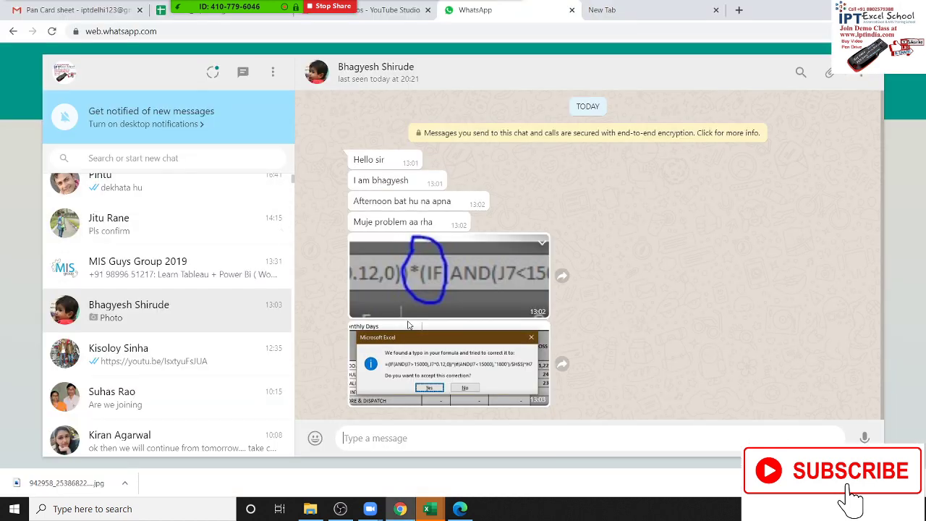
Step: Enlarge and close the WhatsApp screenshot of Excel's formula-typo message, then return to Excel
click(439, 376)
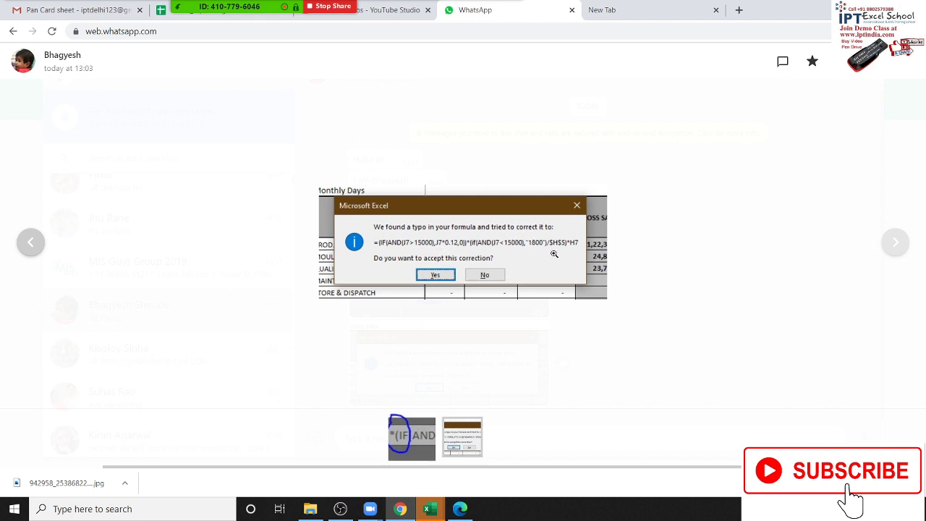
click(504, 311)
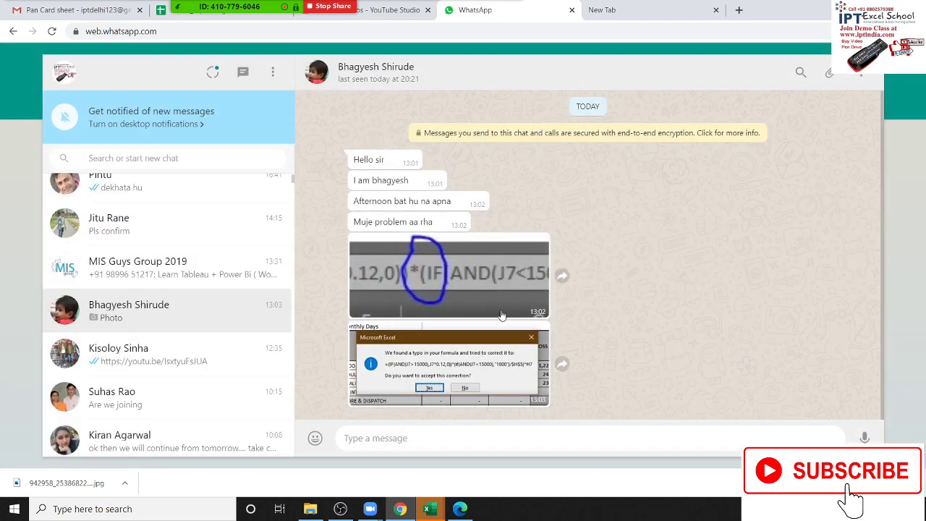
key(alt+Tab)
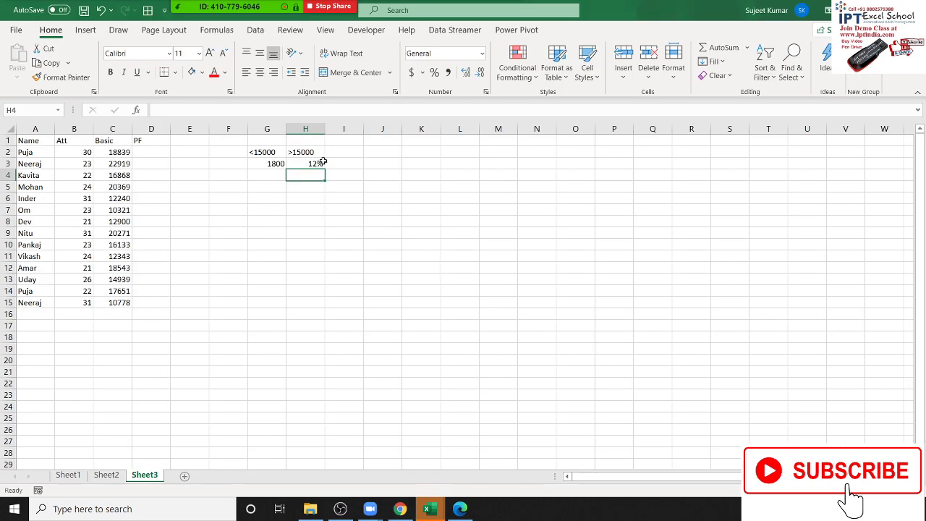
Step: Insert a blank top row and enter the date 1/4 (1-Apr) in A1
click(320, 162)
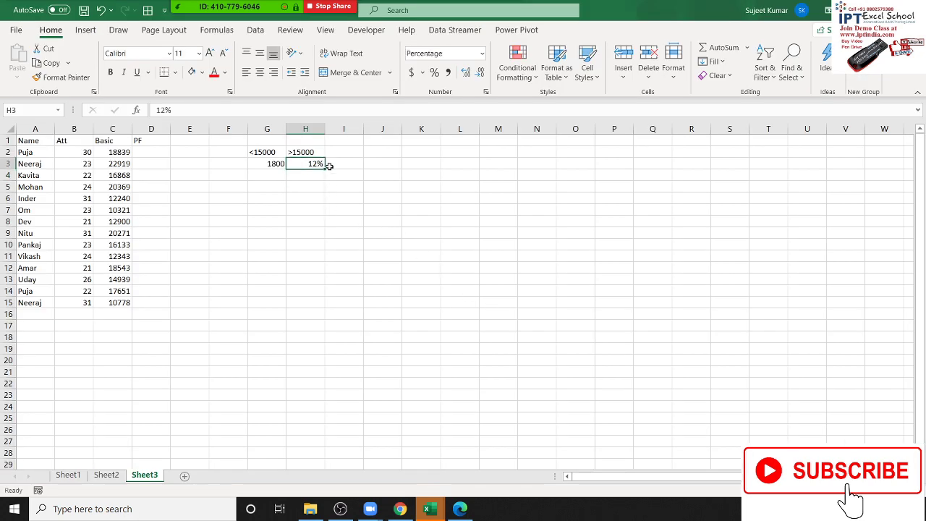
click(262, 165)
drag(113, 153, 102, 302)
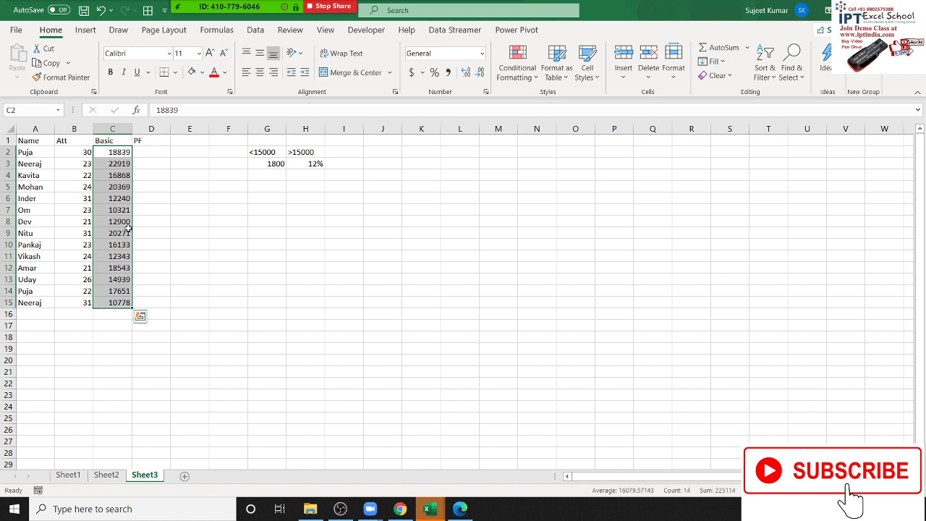
click(10, 142)
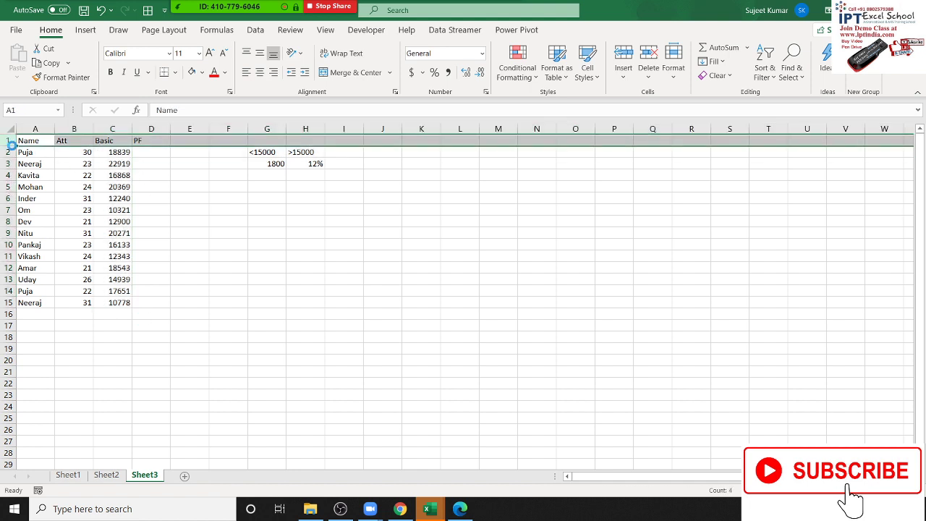
key(ctrl+shift+equal)
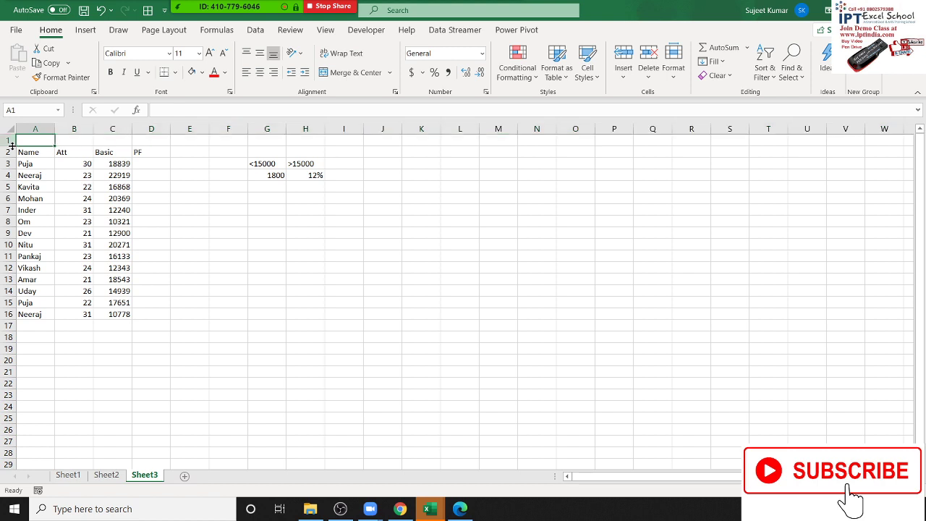
text(41/4)
key(Tab)
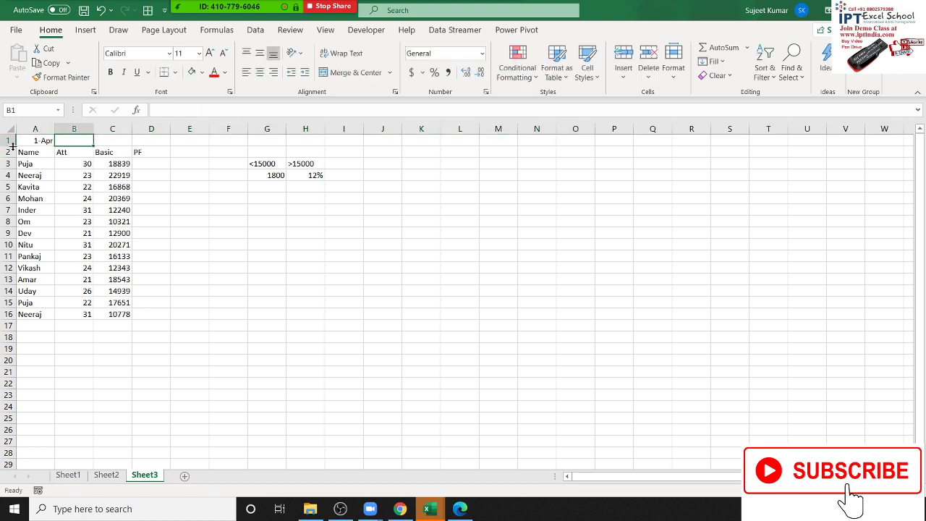
Step: Enter =DAY(EOMONTH(A1,0)) in B1 to show April's 30 days
text(=day)
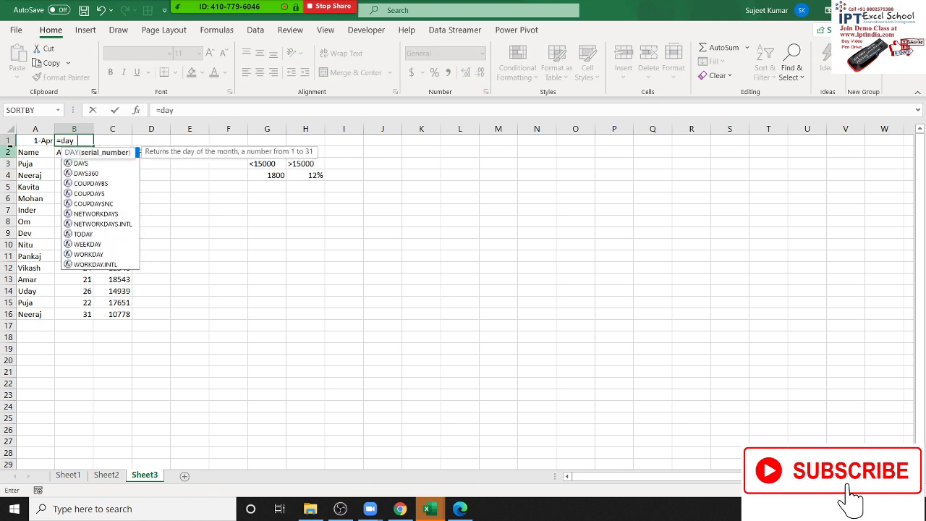
key(Tab)
text(eo)
key(Tab)
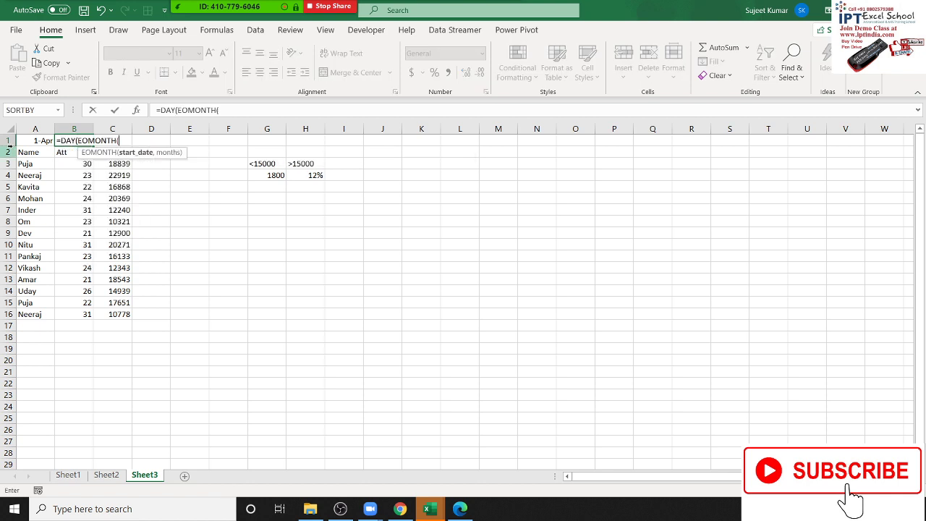
click(35, 141)
text(,)
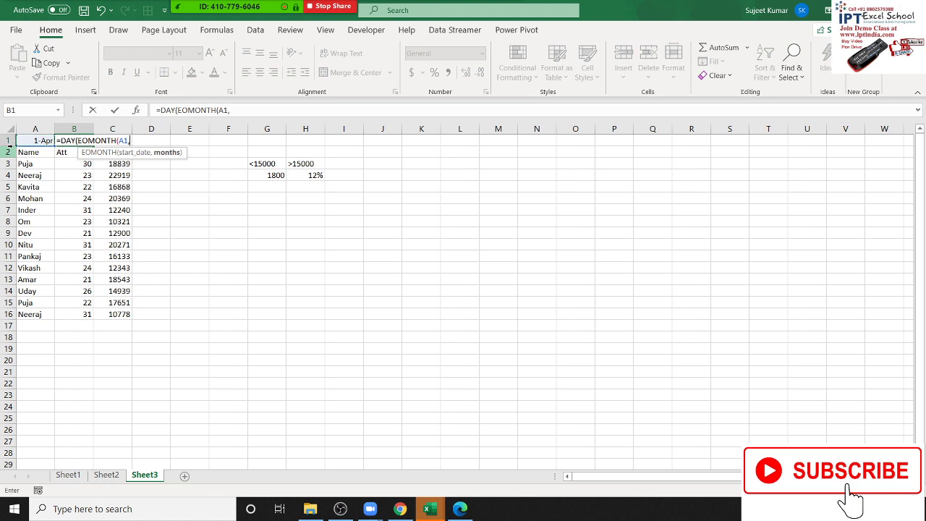
text(0))
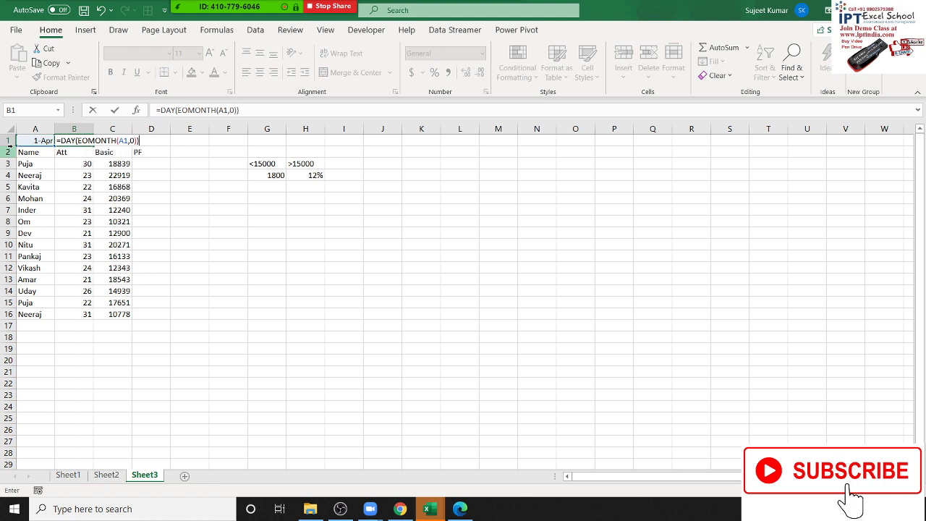
key(ctrl+Return)
Step: Insert a blank column D before the PF column
key(Right)
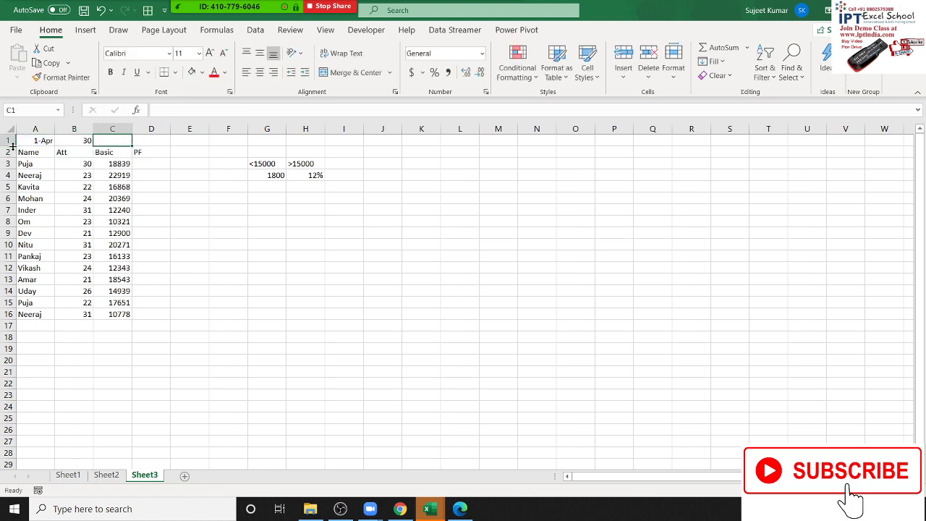
key(Right)
key(ctrl+space)
key(ctrl+shift+plus)
Step: Head column D 'PerDay B' and enter =C3/B1 in D3
key(Down)
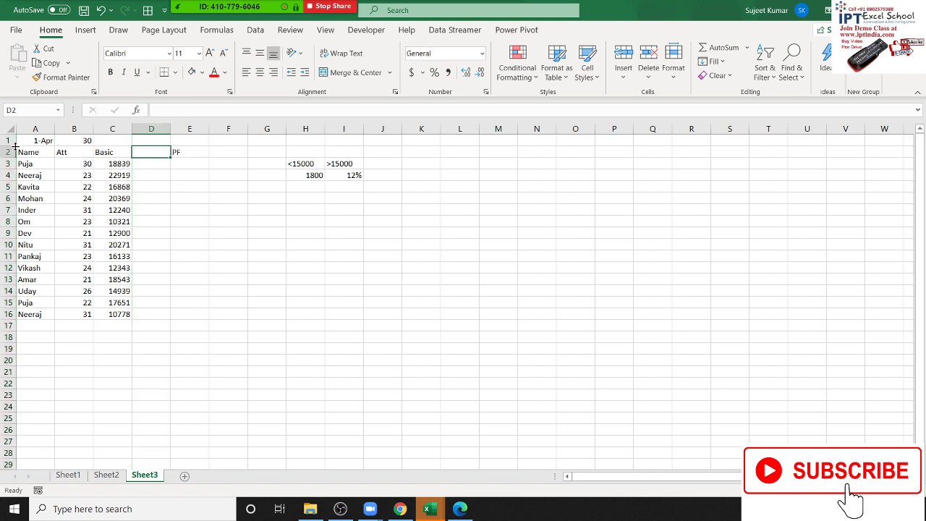
text(Per)
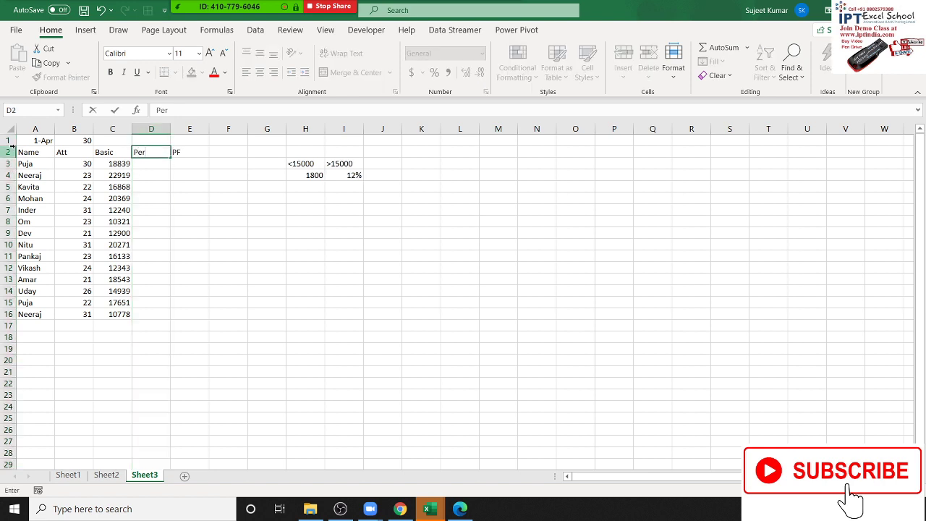
text(Day)
text( B)
key(Return)
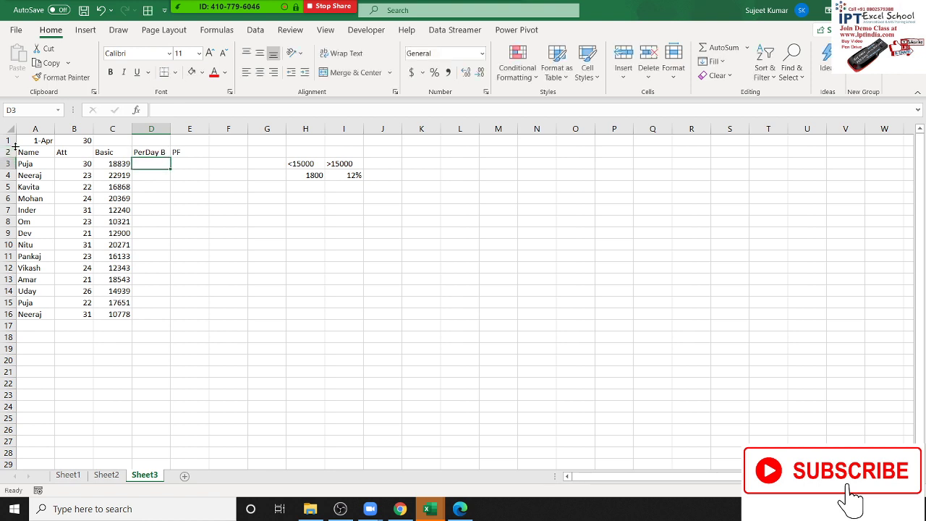
text(=)
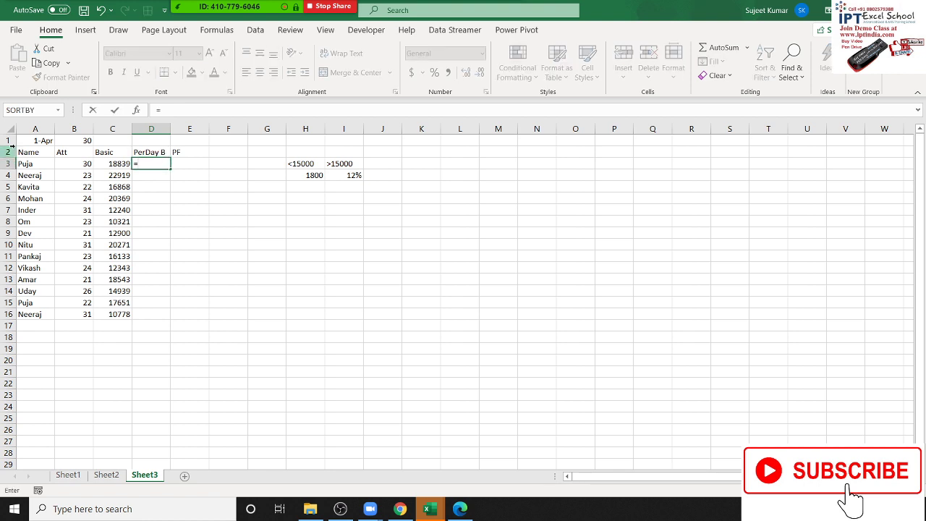
key(Left)
text(/)
key(Up)
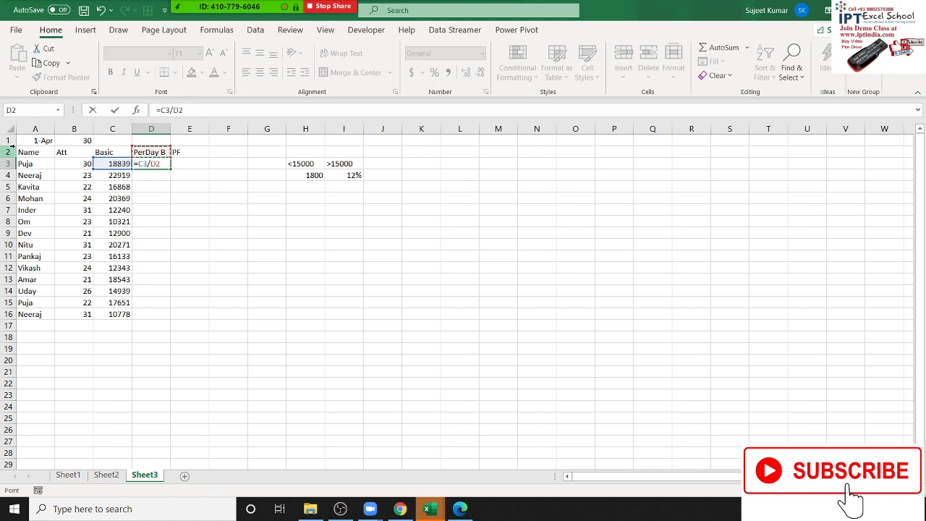
key(Up)
key(Left)
Step: Fill the per-day formula down D3:D16
key(Left)
key(Return)
key(Left)
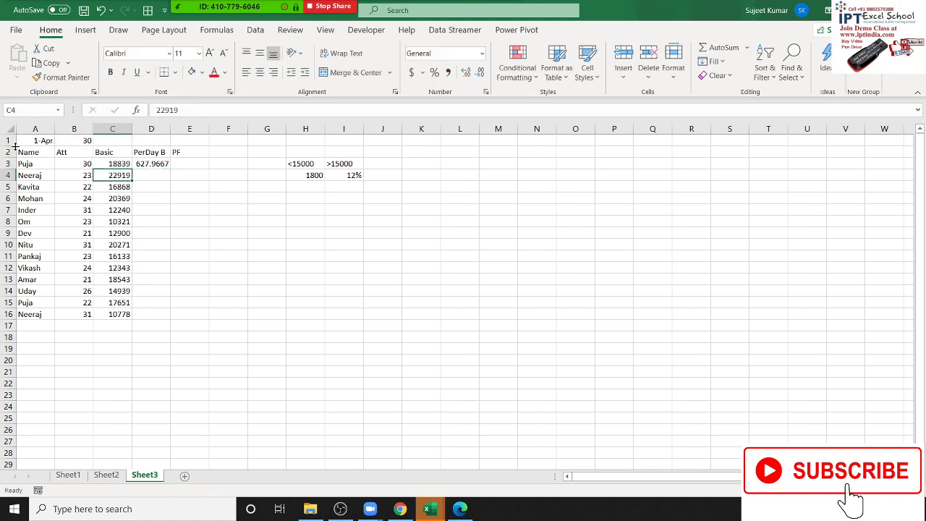
key(ctrl+Down)
key(Right)
key(ctrl+shift+Up)
key(ctrl+d)
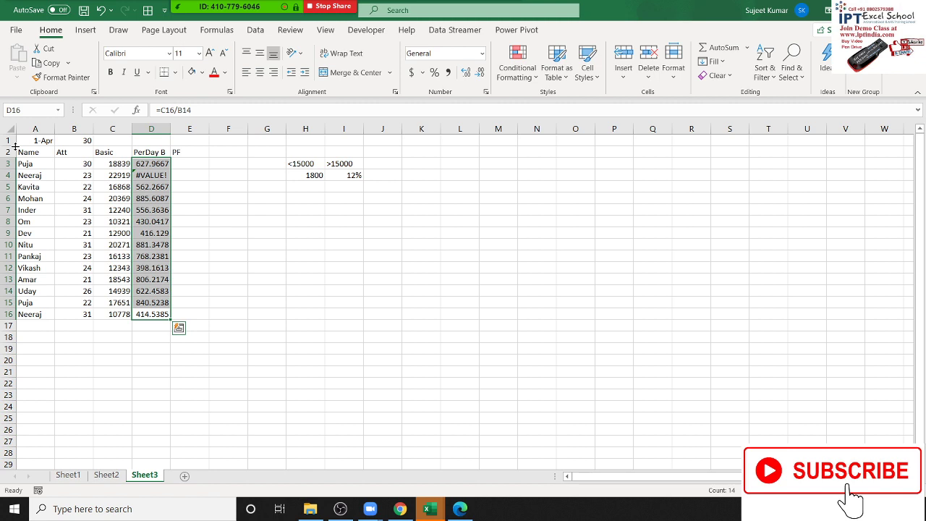
Step: Make D3's divisor absolute as $B$1 and repaste the formula down column D
key(ctrl+Up)
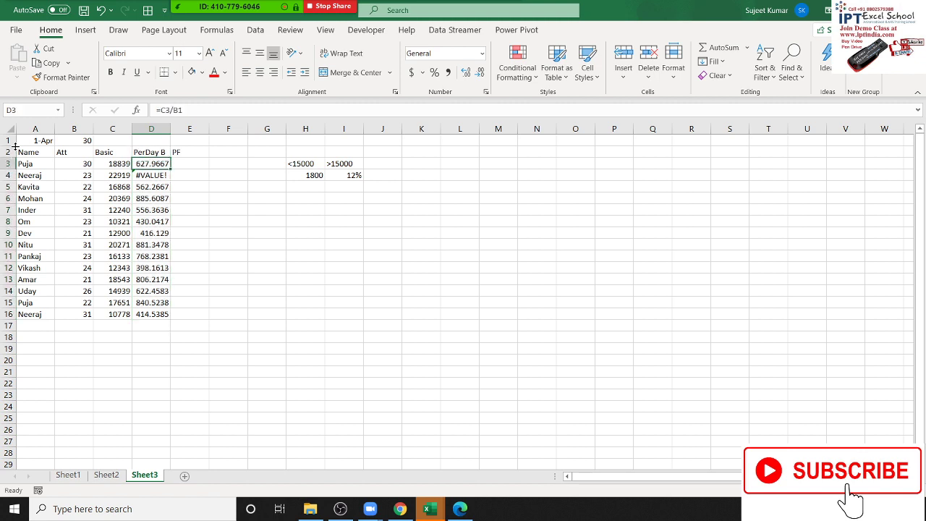
key(F2)
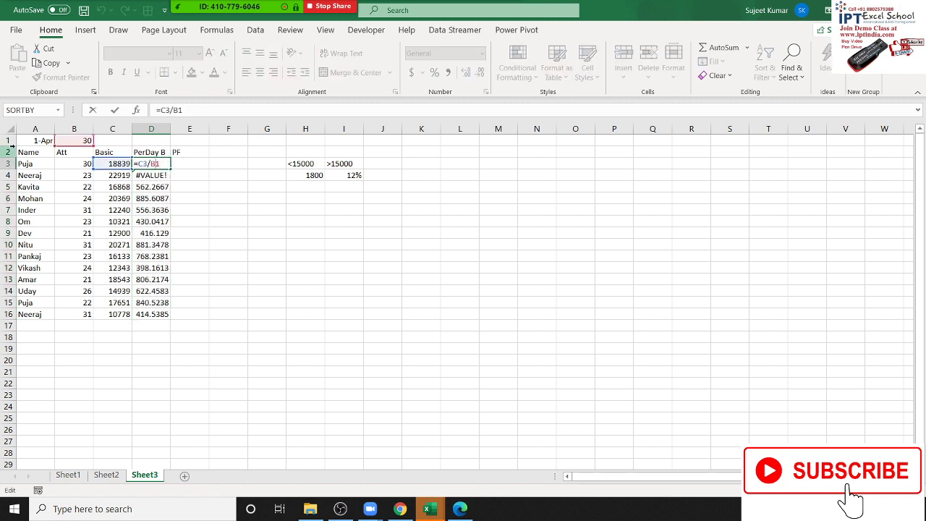
key(Left)
key(Left)
key(F4)
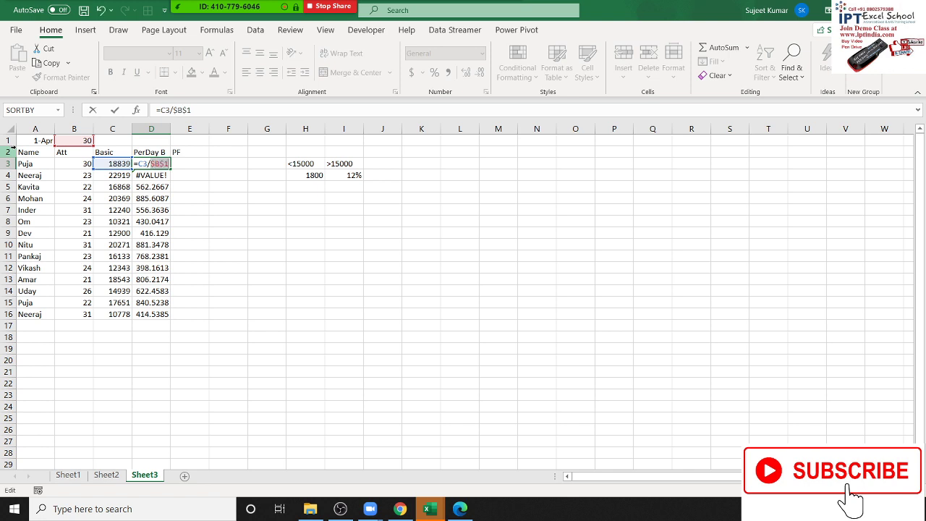
key(Return)
key(Up)
key(ctrl+c)
key(ctrl+shift+Down)
key(ctrl+v)
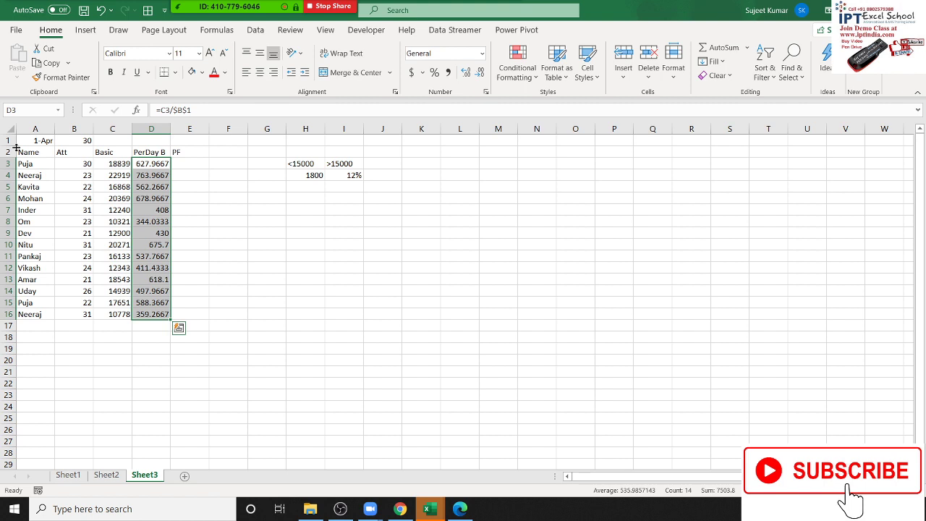
Step: Change D3 to =(C3/$B$1)*B3 and fill it down D3:D16
click(162, 164)
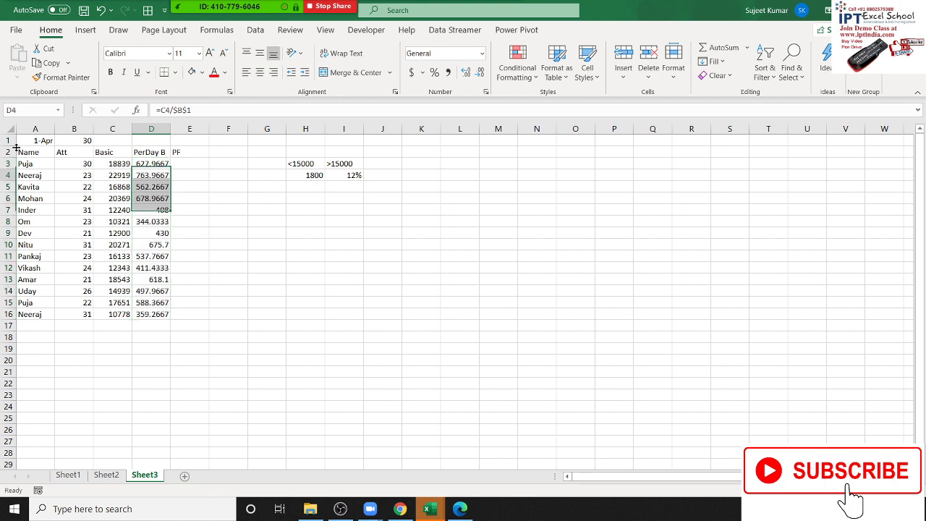
click(164, 110)
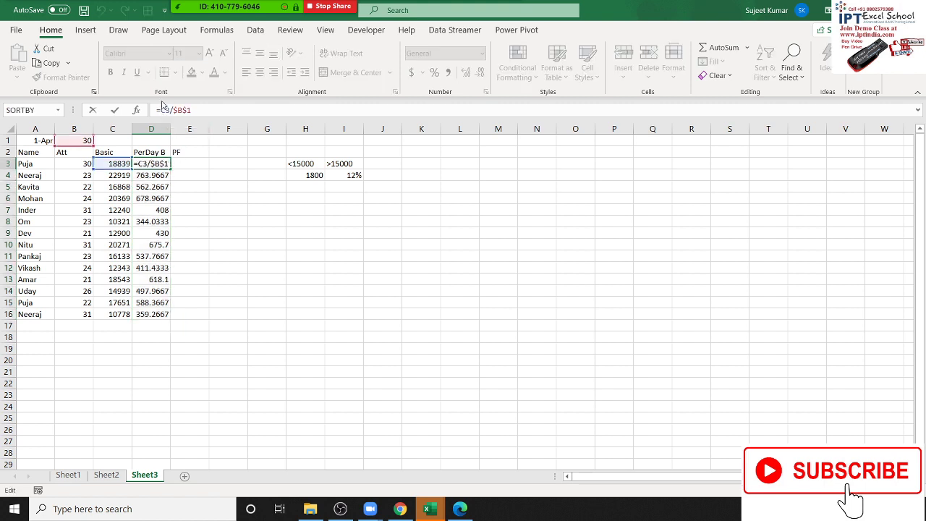
text(()
key(BackSpace)
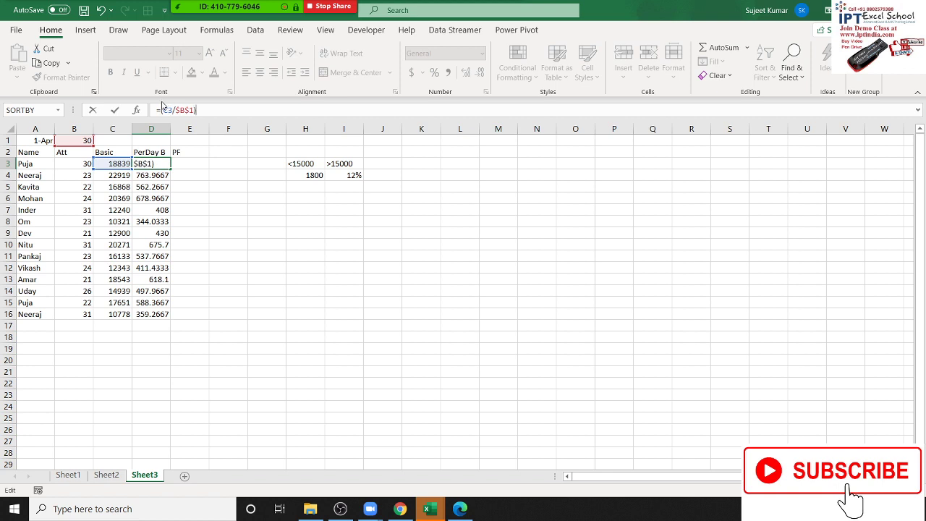
click(84, 165)
key(Return)
key(Up)
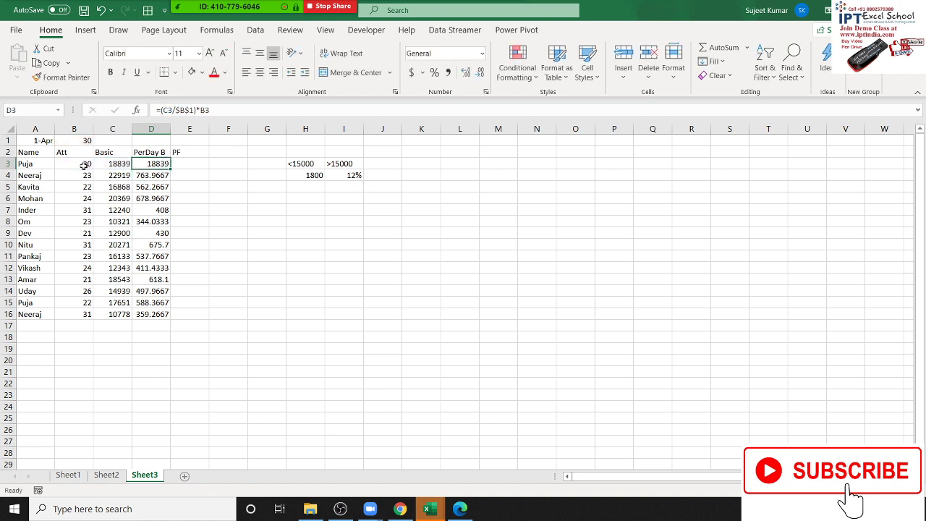
key(ctrl+shift+Down)
key(ctrl+d)
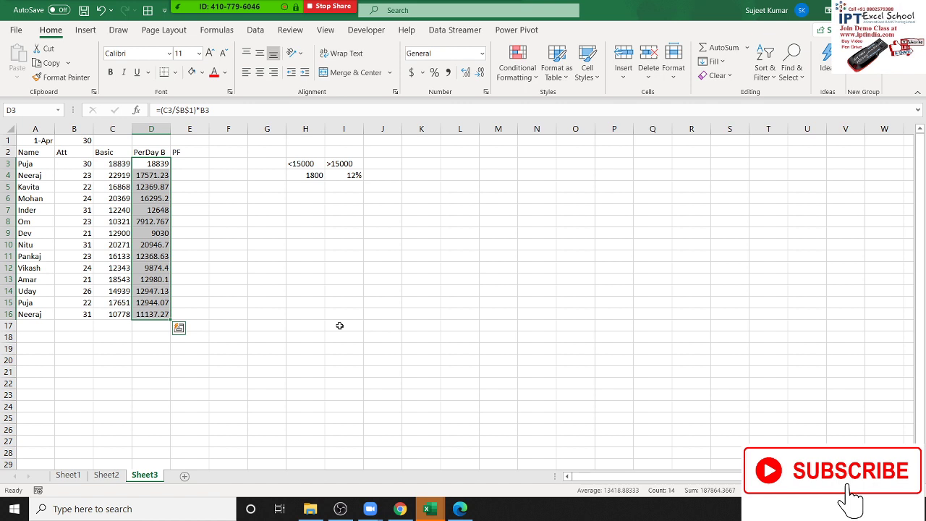
click(197, 168)
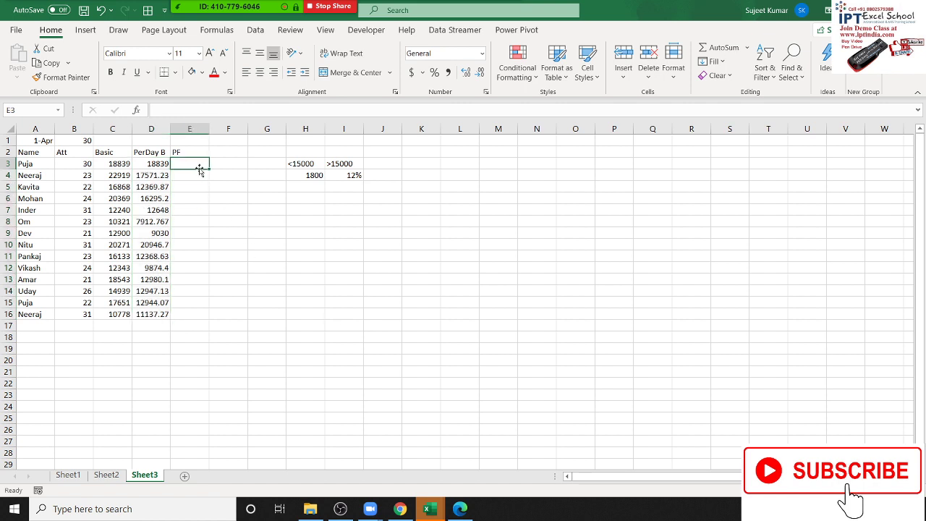
Step: Start E3's PF IF formula: if D3<=15000, return D3*12
text(=if)
key(Tab)
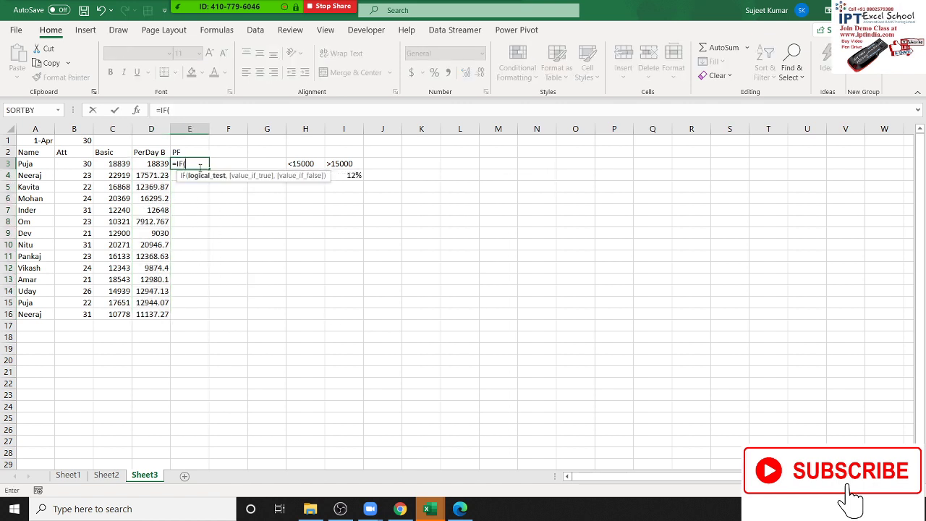
key(Left)
text(<=)
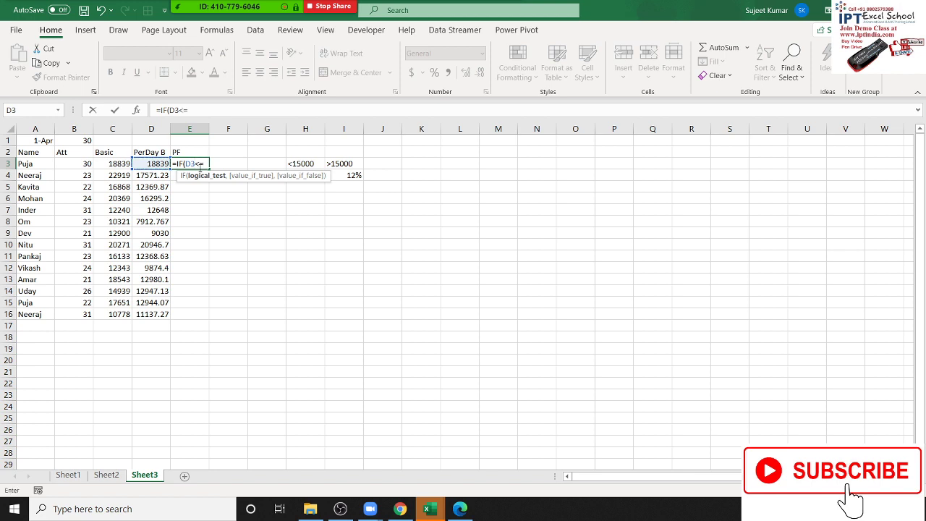
text(15000)
text(,)
click(158, 163)
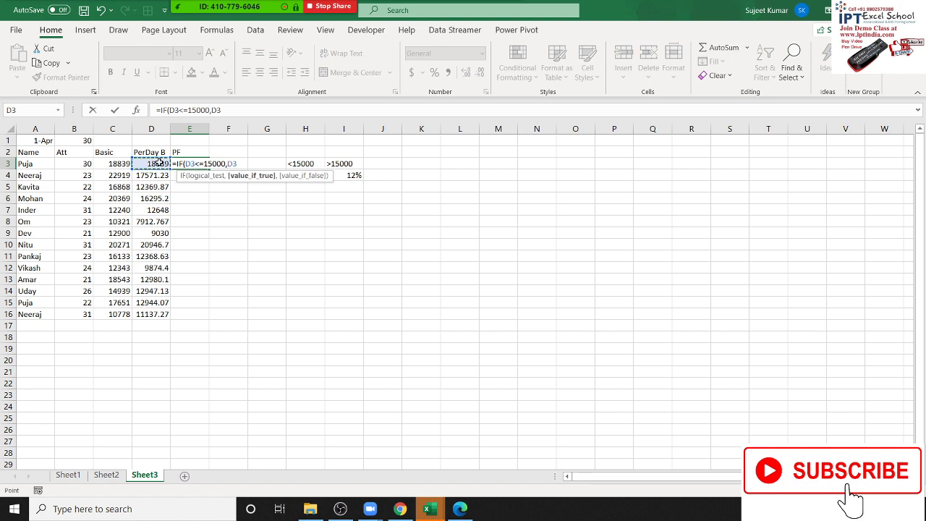
text(*12)
text(,)
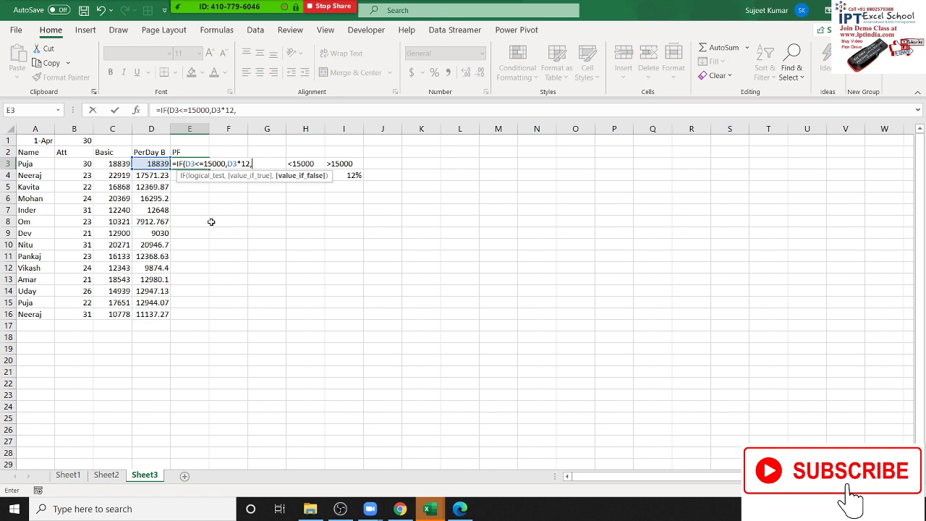
Step: Finish the false branch as (1800/B1)*B3 and enter it, accepting Excel's correction to show 1800
text(8)
text(00/)
click(87, 141)
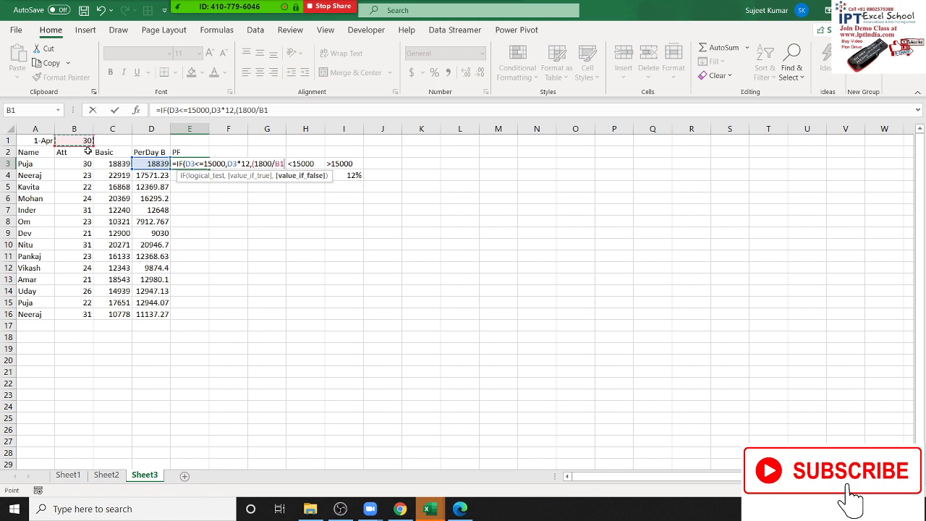
text()*)
click(86, 162)
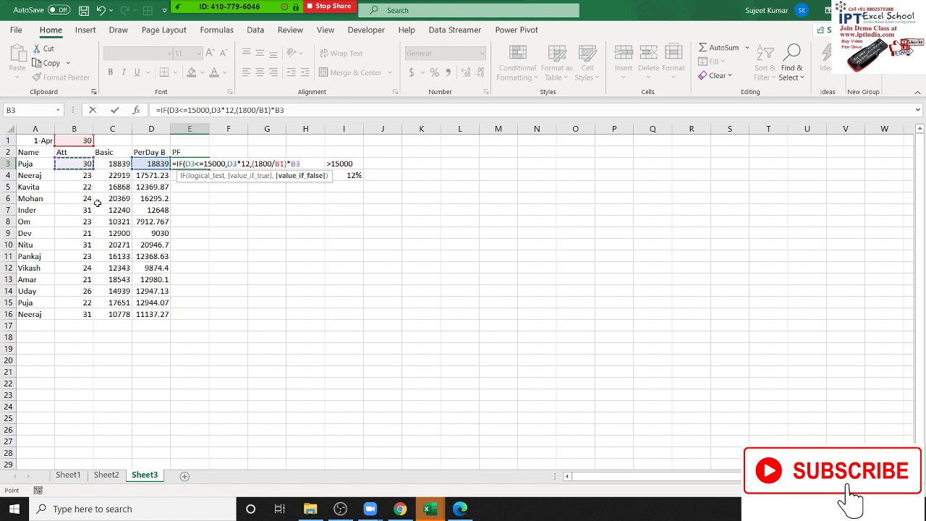
key(Return)
key(Return)
key(Up)
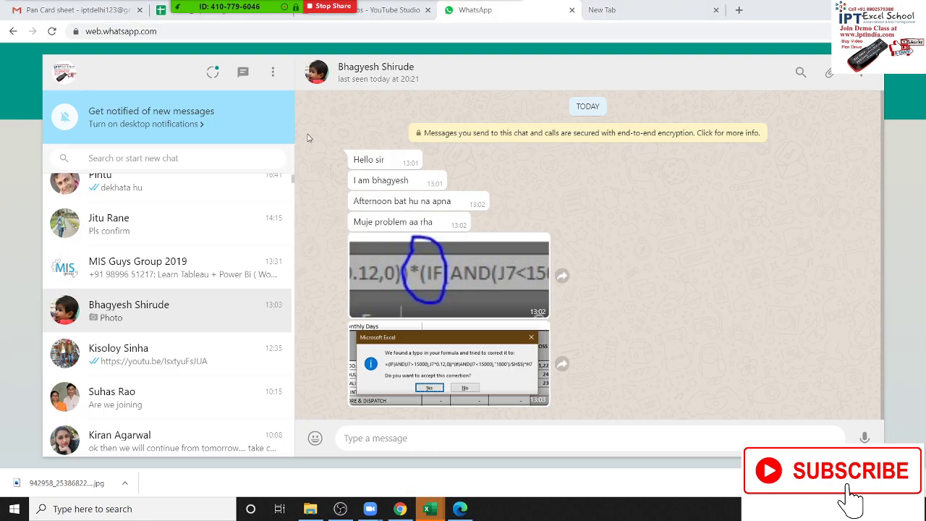
click(400, 509)
Step: View the shared Excel correction screenshot enlarged in WhatsApp, then return to Excel
click(448, 341)
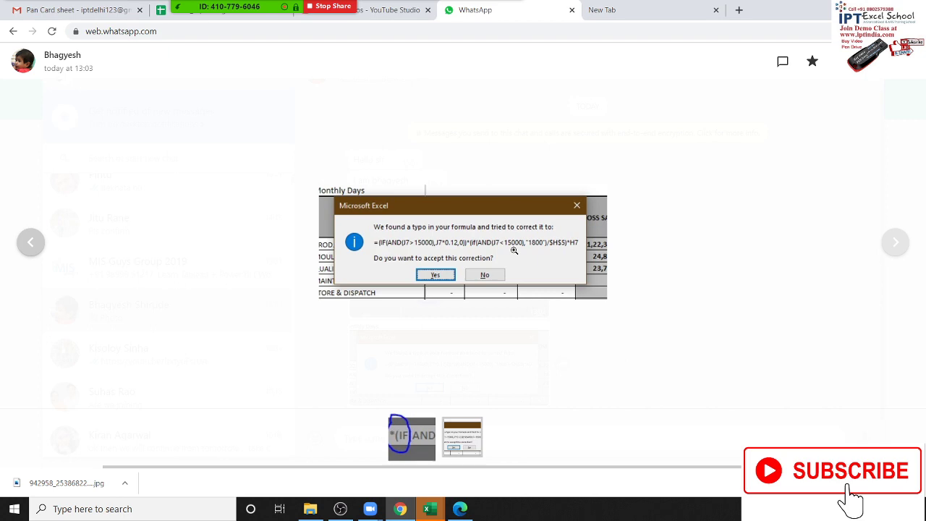
key(Escape)
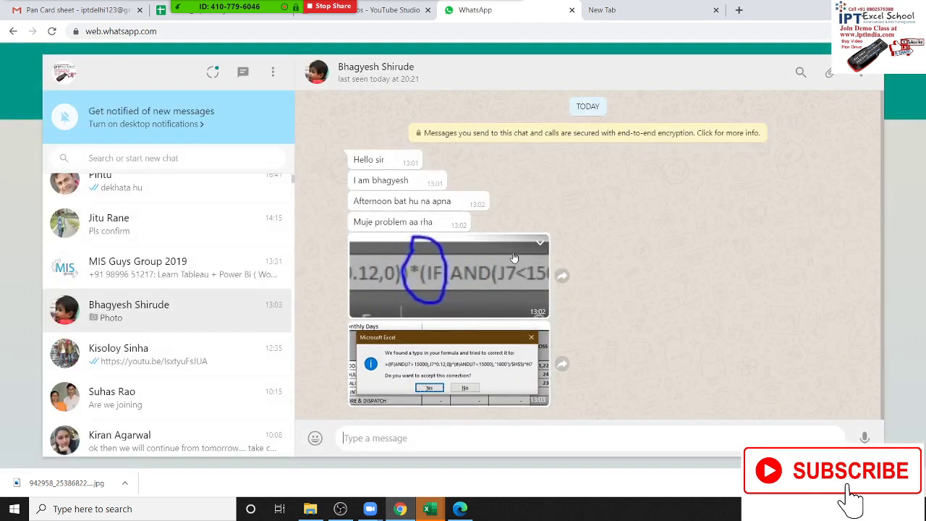
key(alt+Tab)
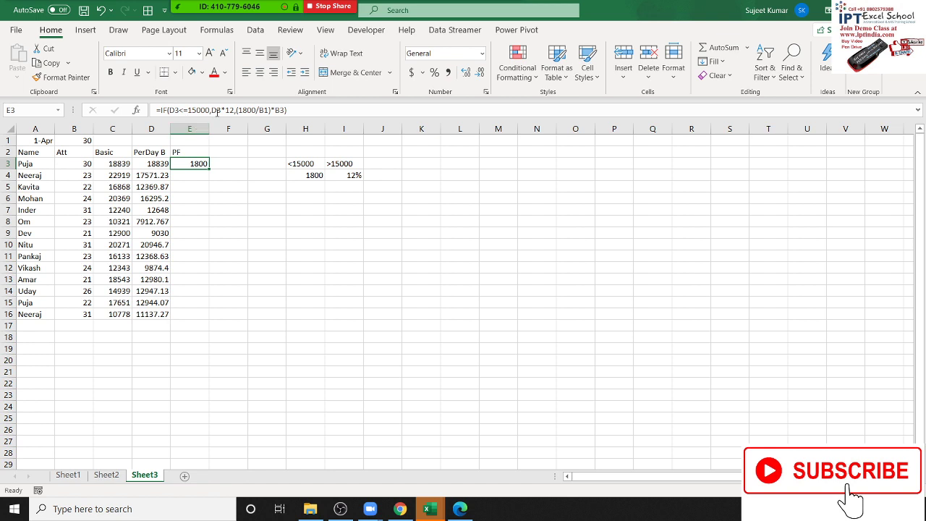
Step: Make E3's formula divide 1800 by the absolute reference $B$1
click(282, 112)
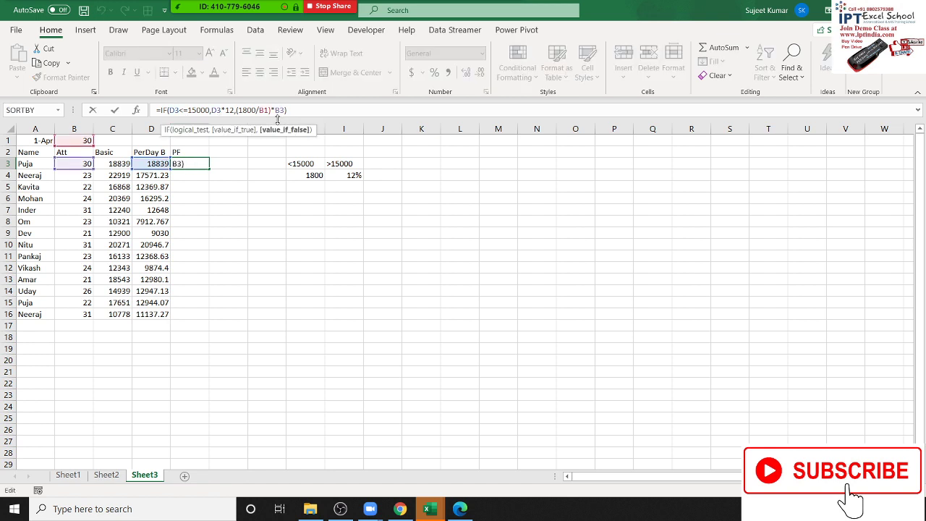
click(261, 110)
key(F4)
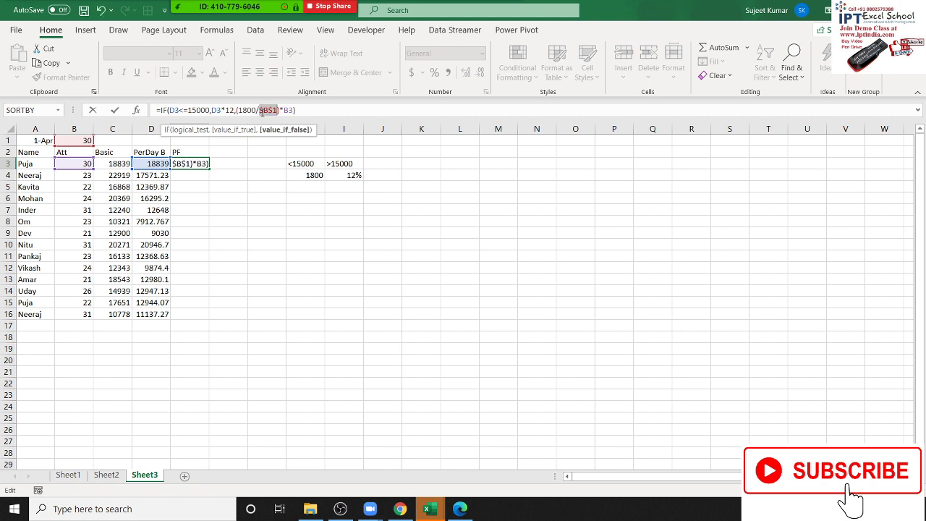
key(ctrl+Return)
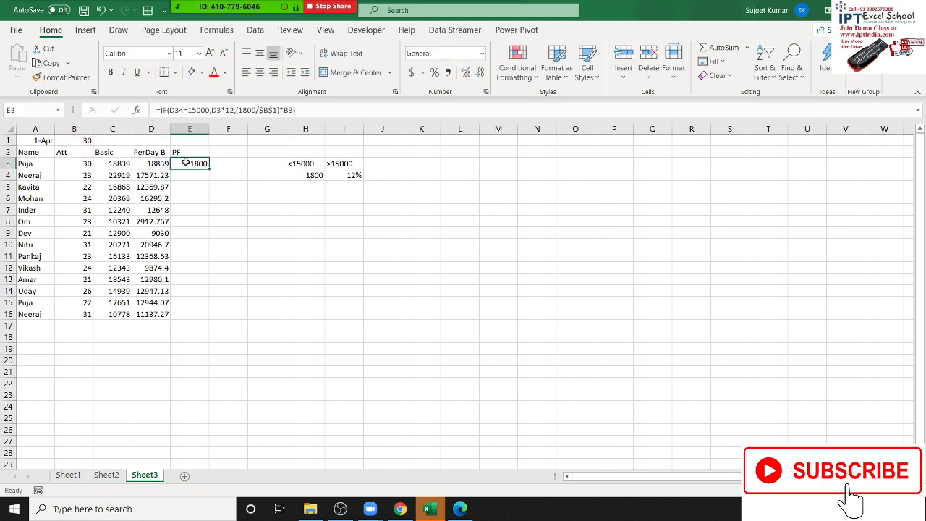
Step: Fill the PF formula down to E16, then revise E3 to test D3>=15000 and refill
double_click(208, 168)
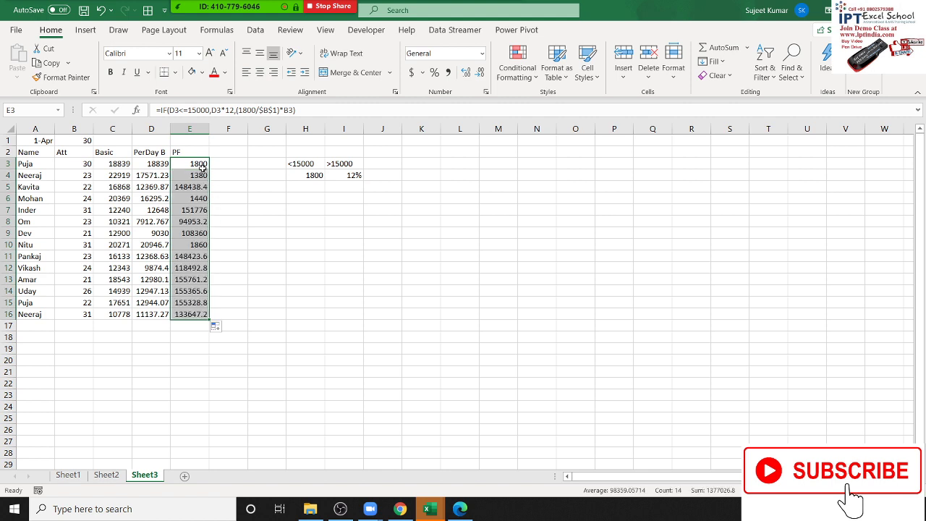
click(200, 164)
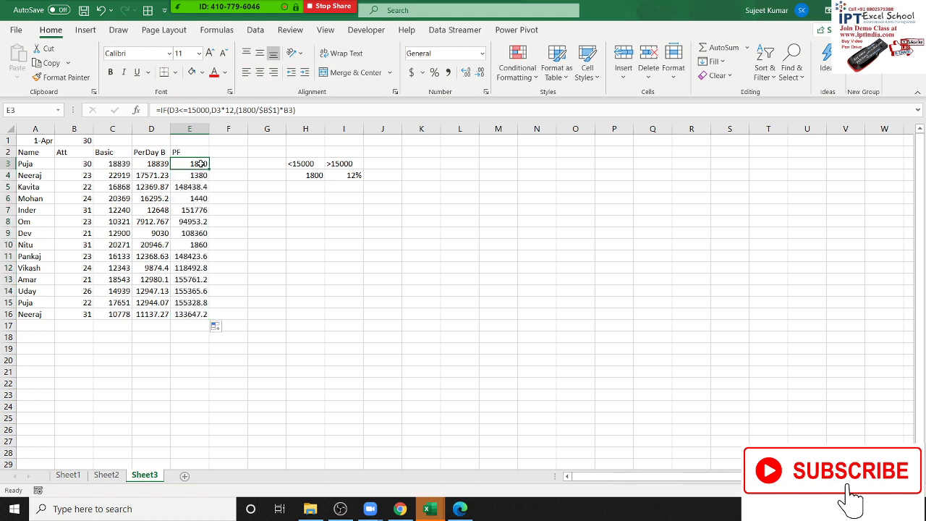
click(185, 108)
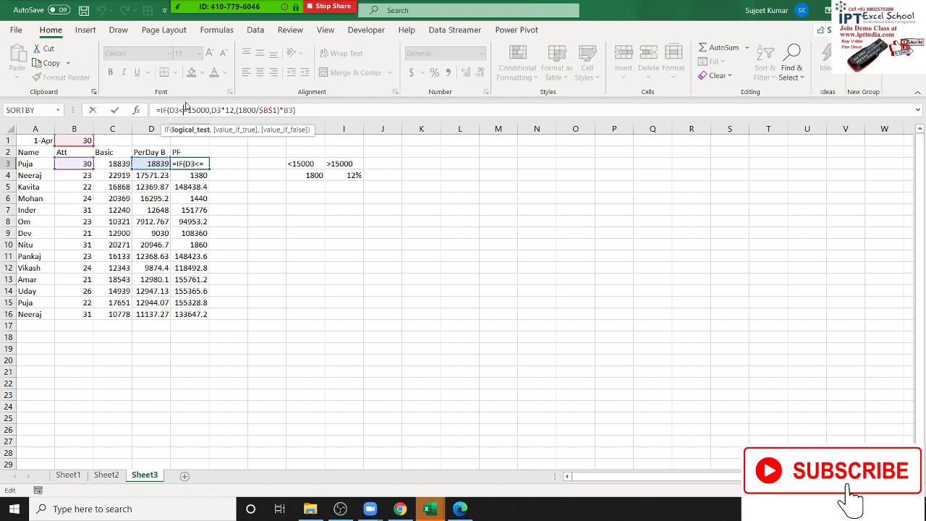
text(>)
key(Return)
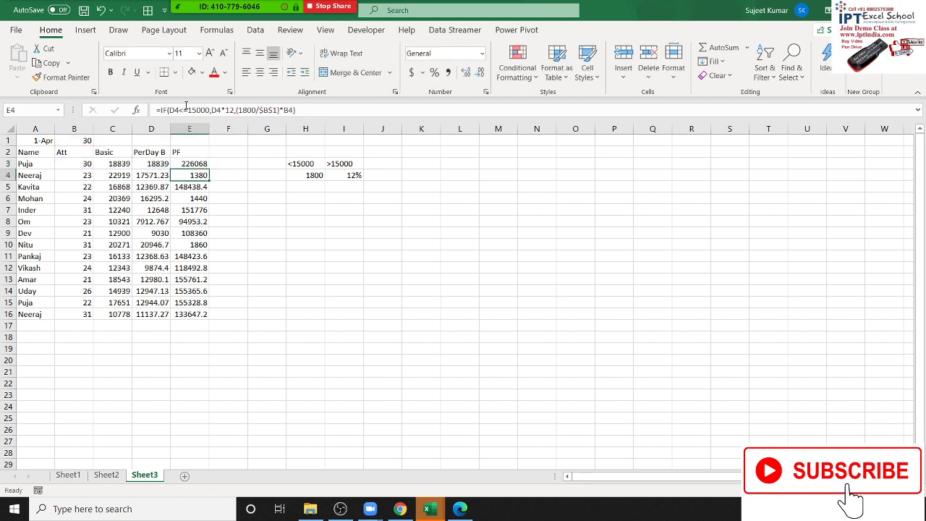
key(Up)
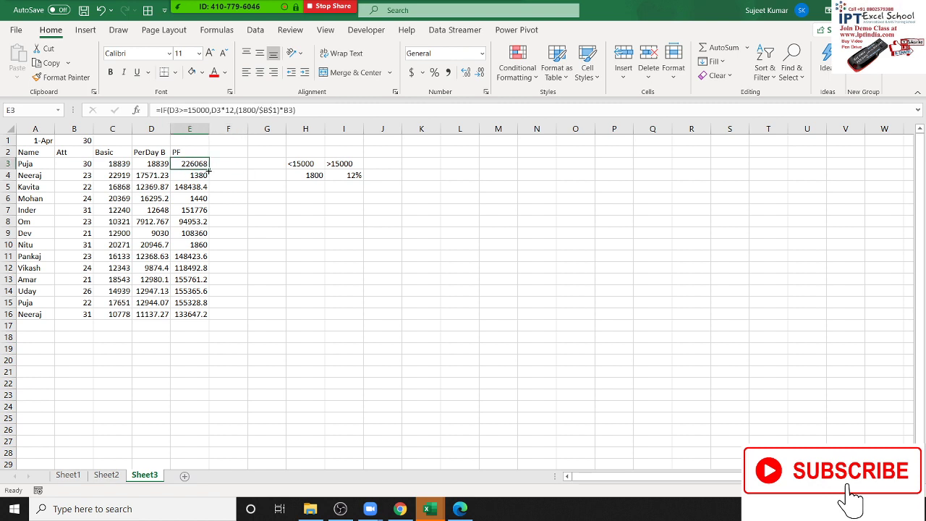
double_click(209, 169)
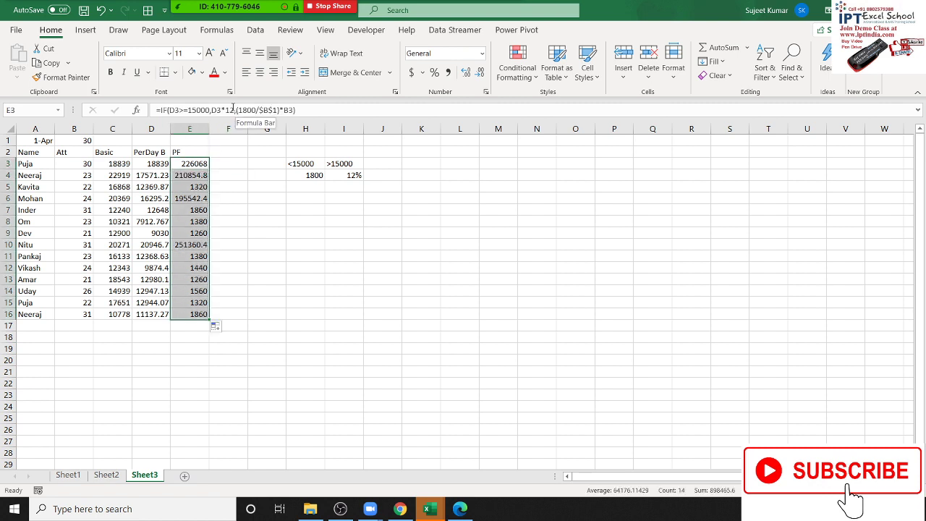
Step: Change E3's multiplier to 12% and fill the corrected formula down through E16
click(233, 110)
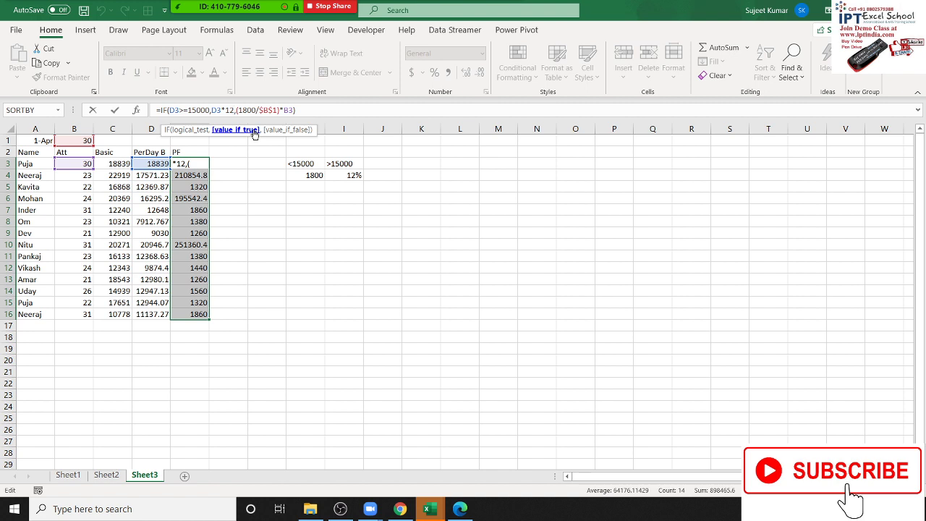
text(%)
key(ctrl+Return)
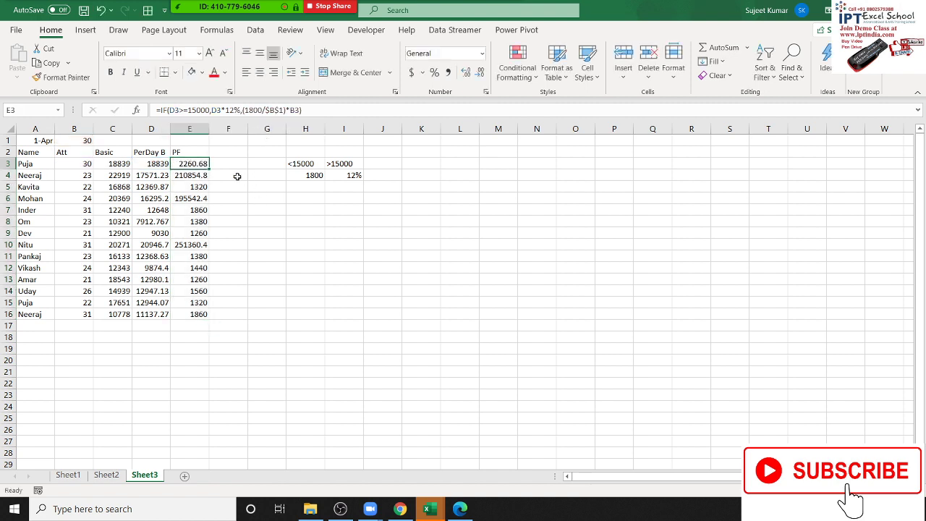
double_click(209, 170)
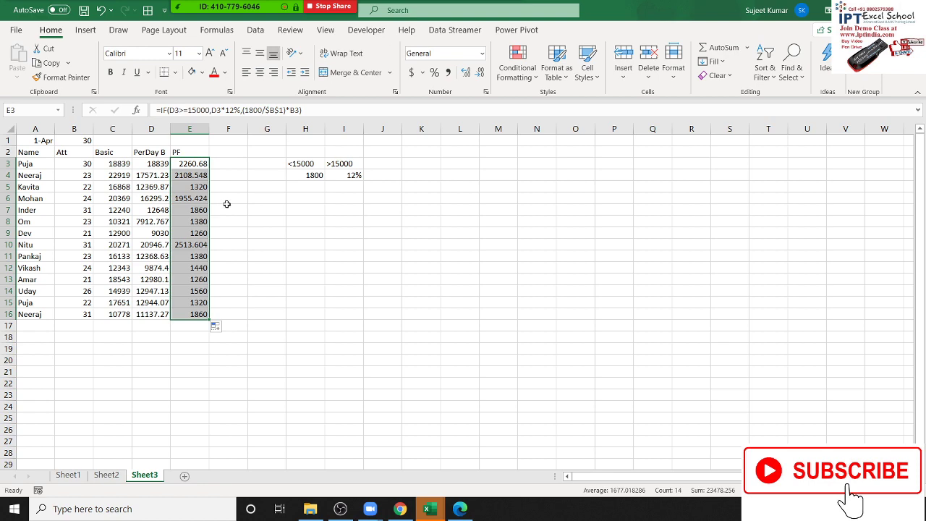
key(alt+Tab)
Step: Open the shared photo of Excel's proposed IF(AND…) PF correction full-screen
click(431, 352)
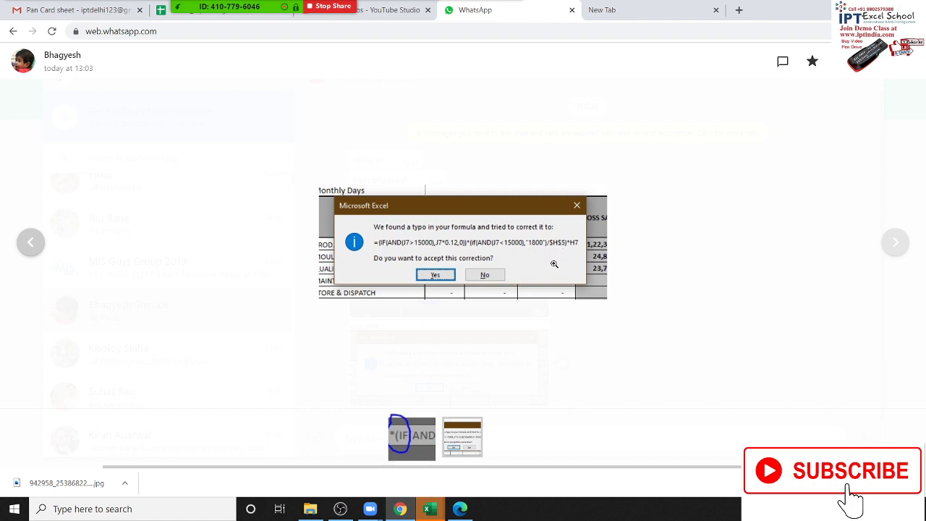
Step: Close the WhatsApp photo viewer and return to the Excel workbook
key(Escape)
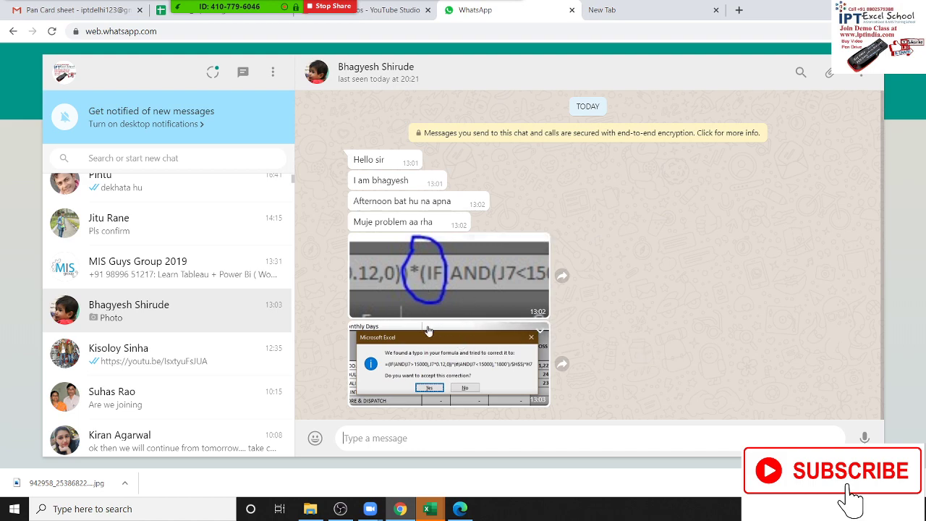
key(alt+Tab)
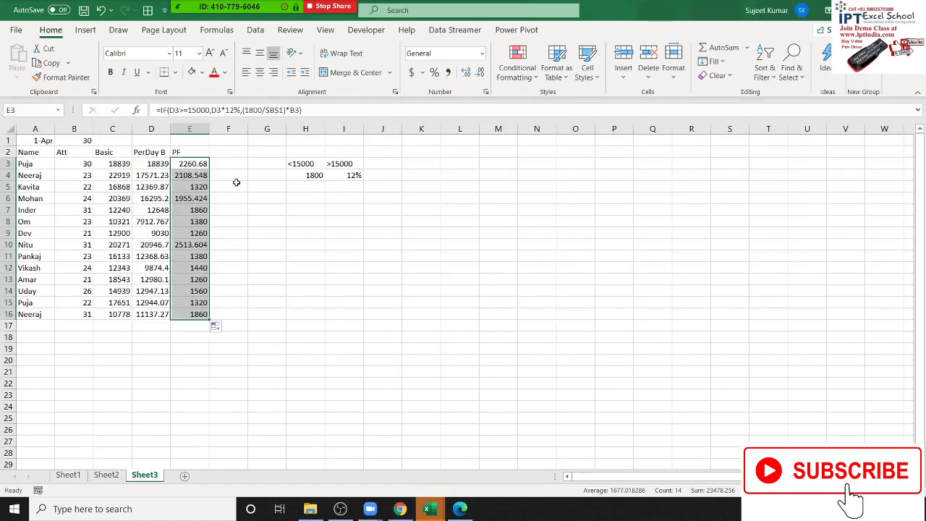
Step: Begin F3's formula with SUM over B3:E3 followed by a second SUM
click(237, 155)
click(243, 160)
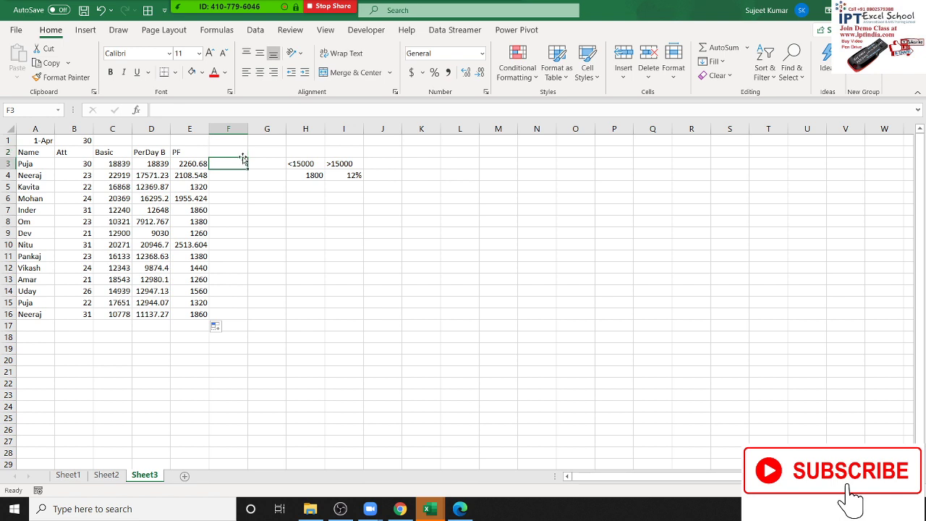
text(=sum)
key(Tab)
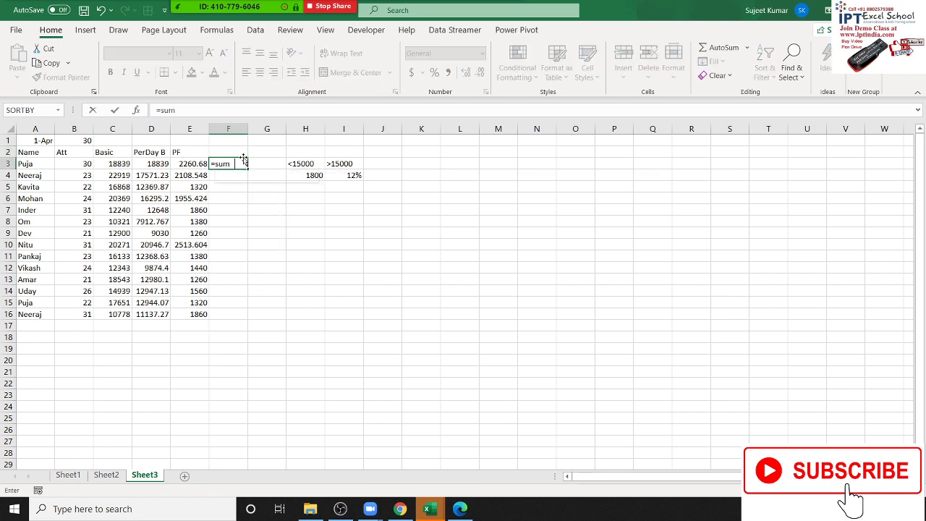
key(Left)
key(shift+Left)
key(shift+Left)
key(shift+Left)
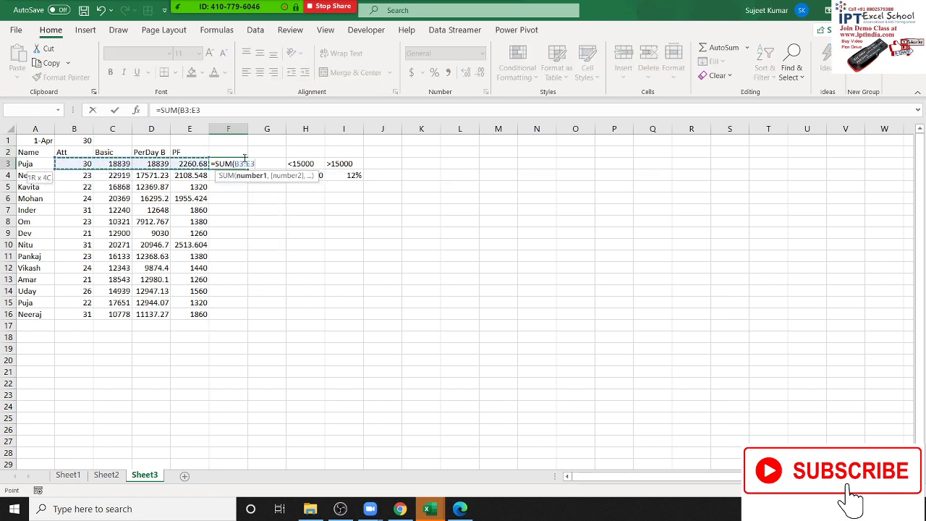
text())
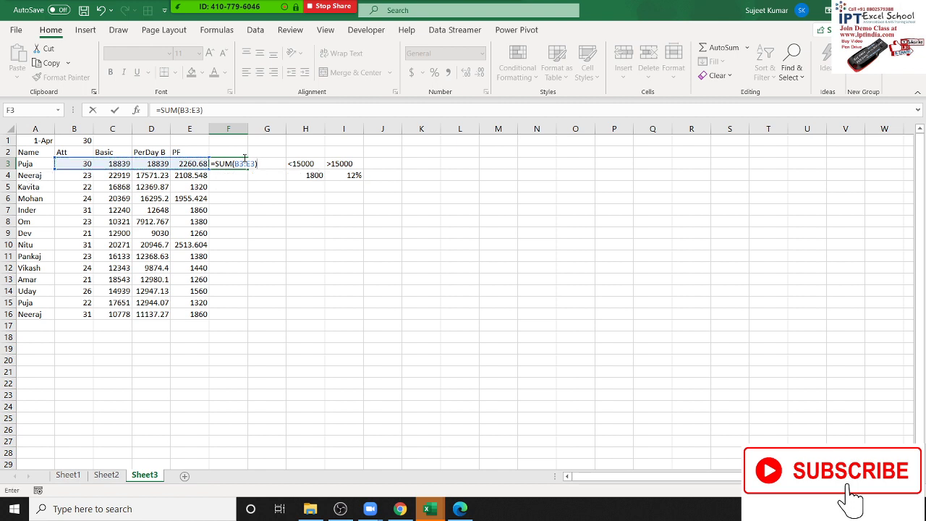
text(sum)
key(Tab)
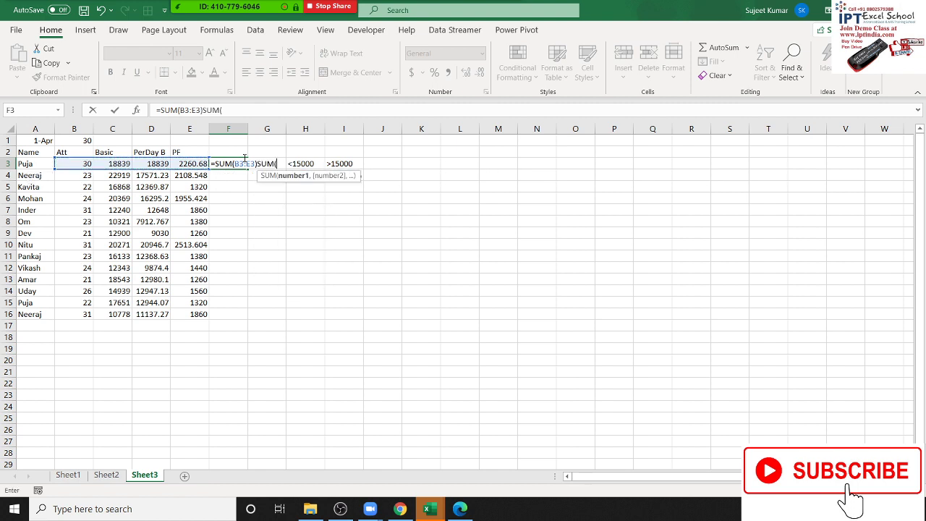
click(91, 162)
drag(90, 162, 183, 165)
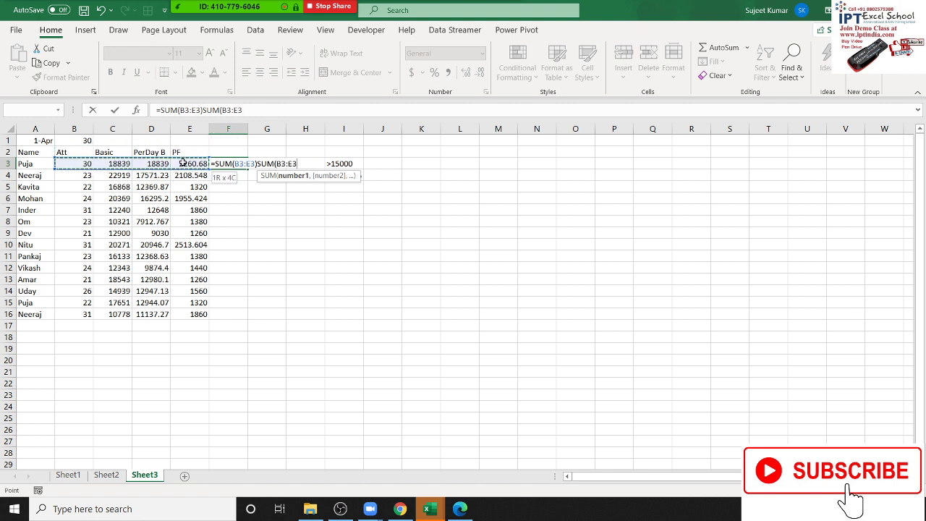
text())
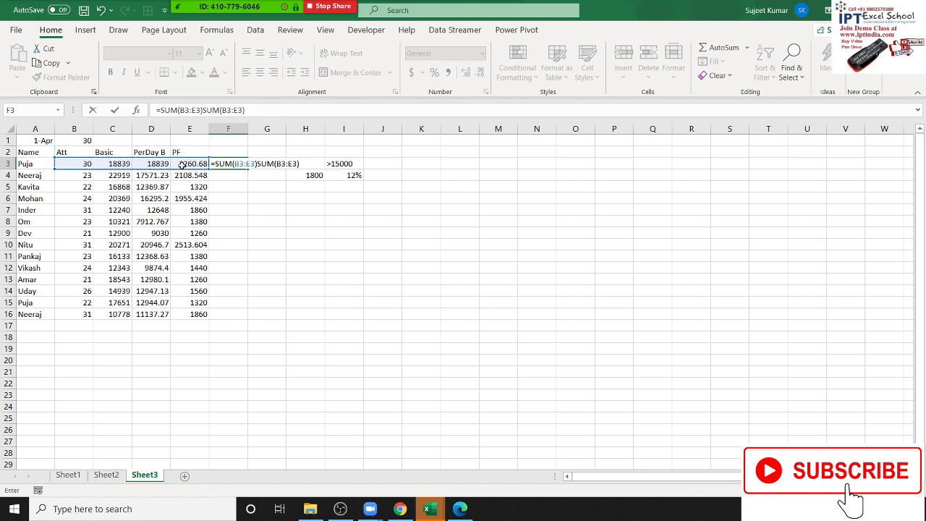
key(Return)
key(Return)
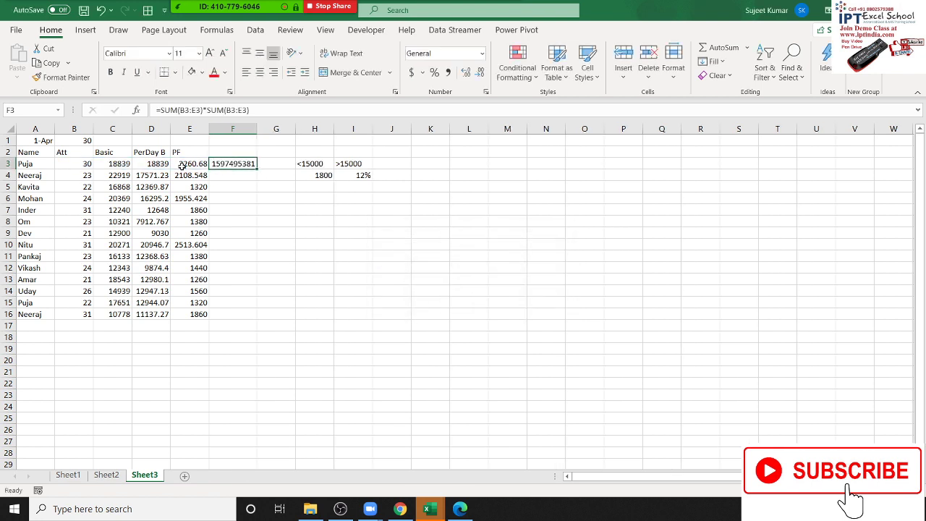
Step: Review F3's formula without changing it and move to empty cell G5
key(F2)
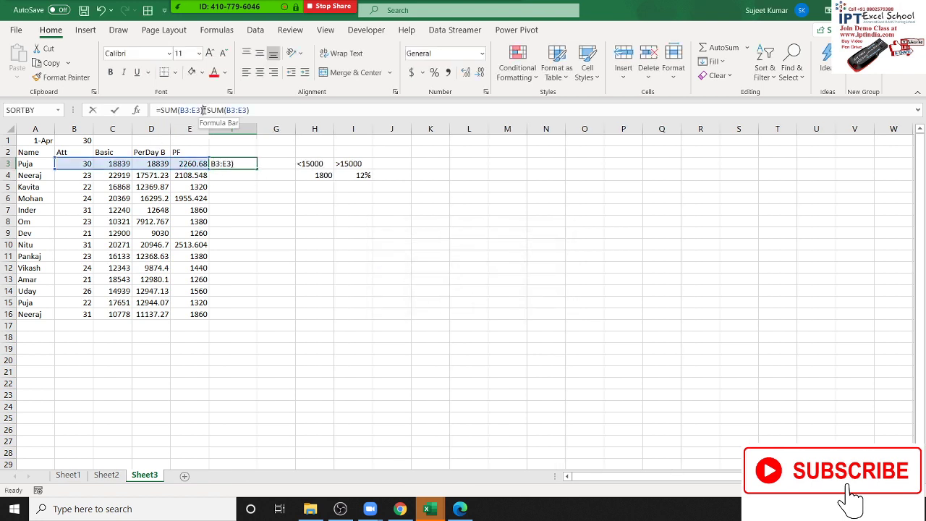
key(shift+Left)
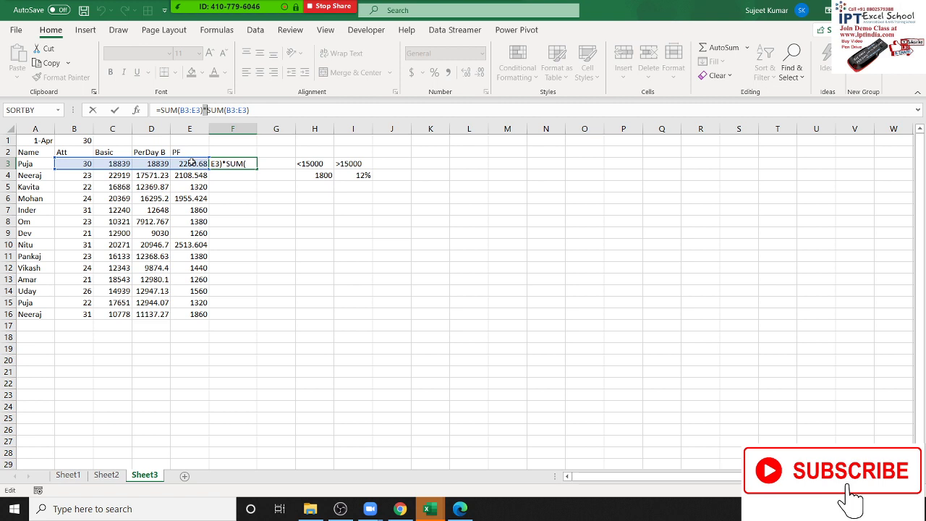
key(Escape)
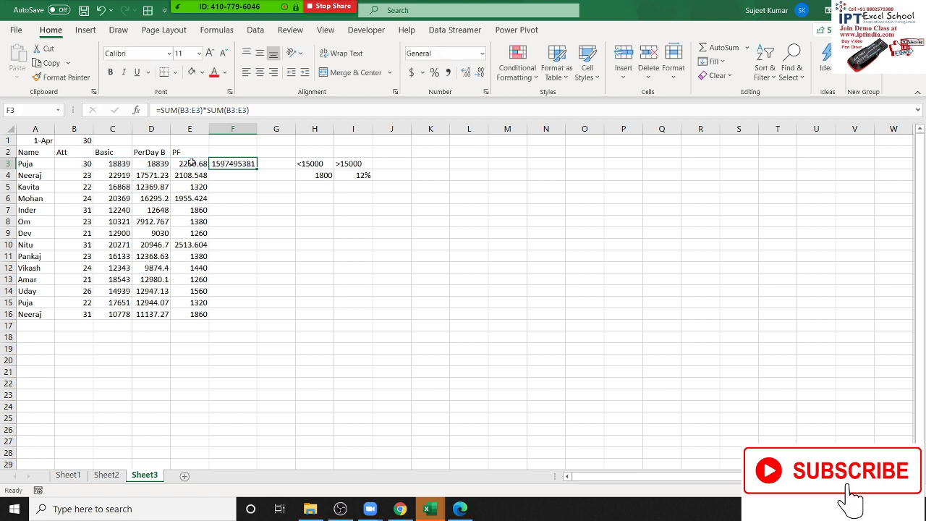
key(Right)
key(Down)
key(Down)
Step: Cancel the =SUM( entry started in G5 and move back to F3
text(=S)
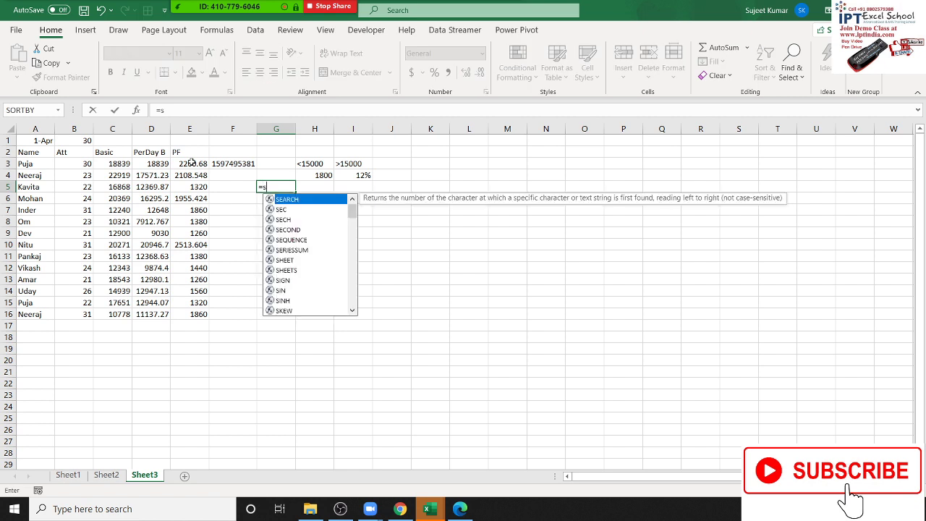
text(UM()
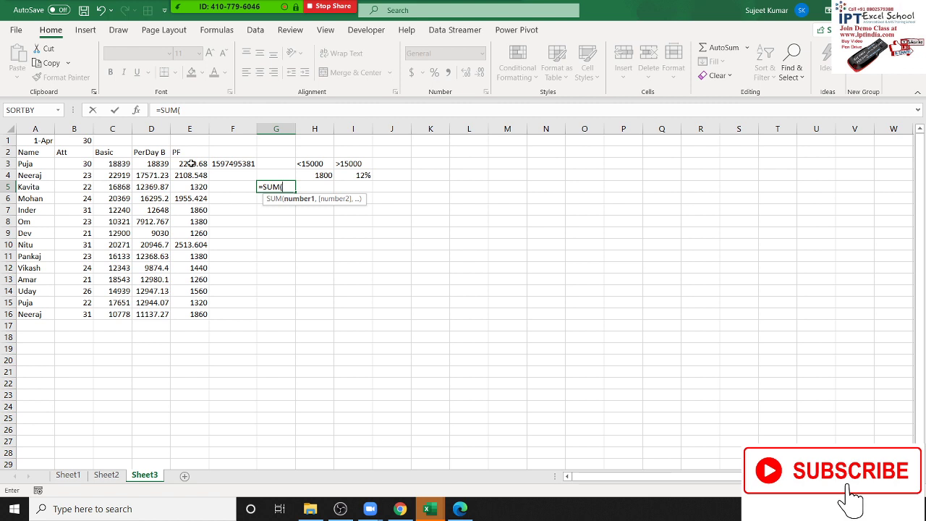
key(Escape)
key(Up)
key(Up)
key(Left)
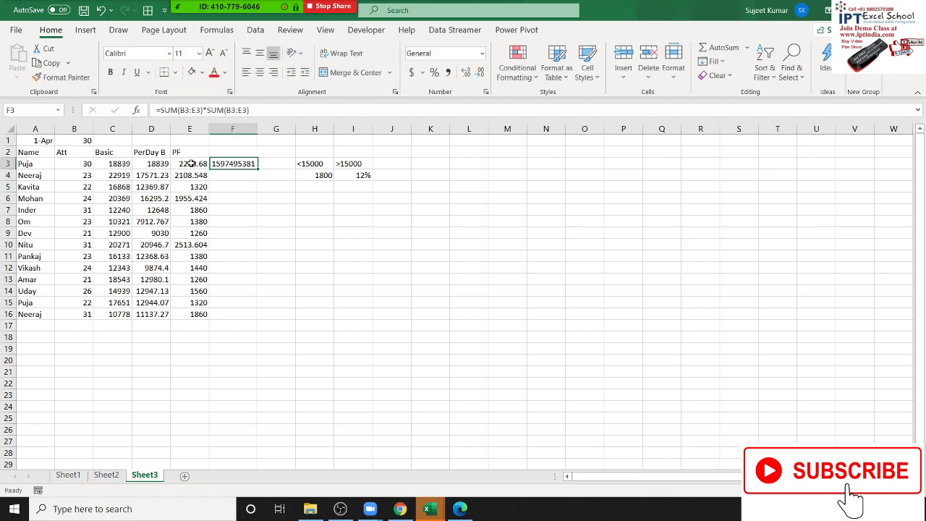
Step: Reconfirm F3's formula unchanged, then show Zoom's Participants list and minimise Excel
key(F2)
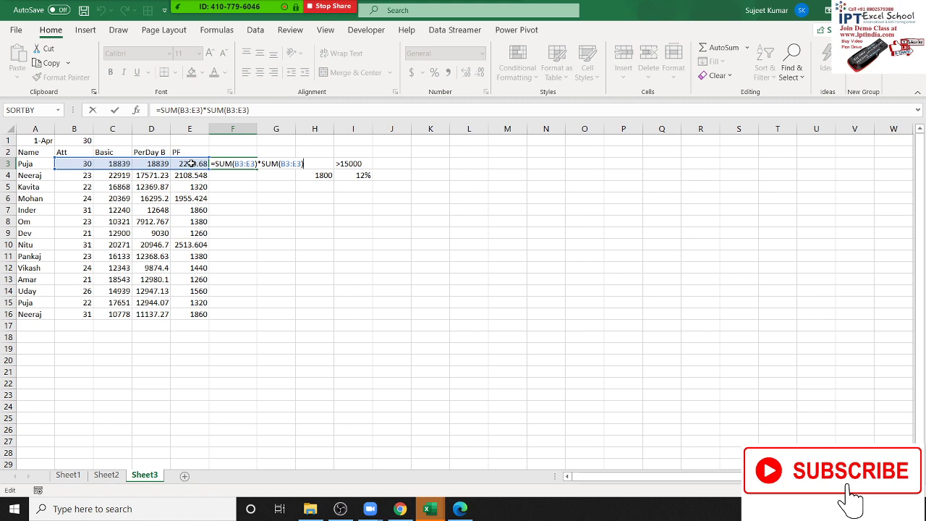
key(ctrl+Return)
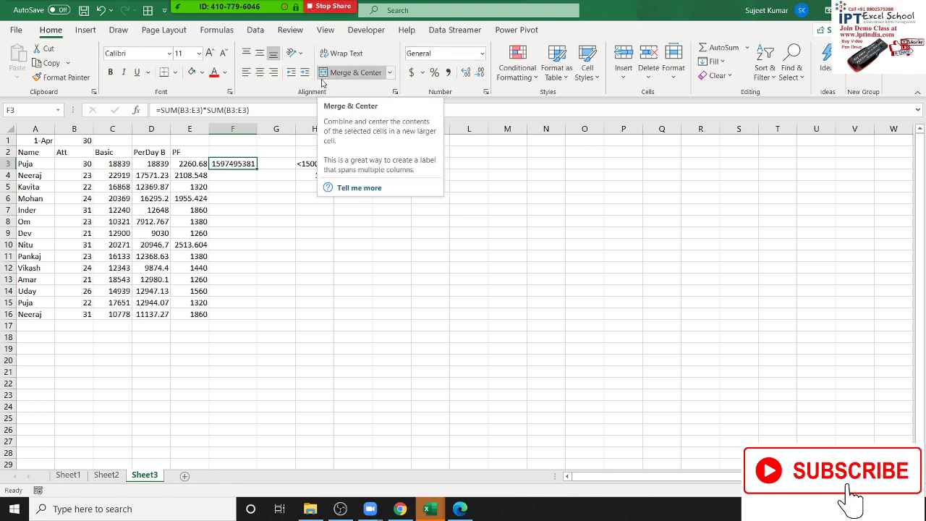
click(223, 19)
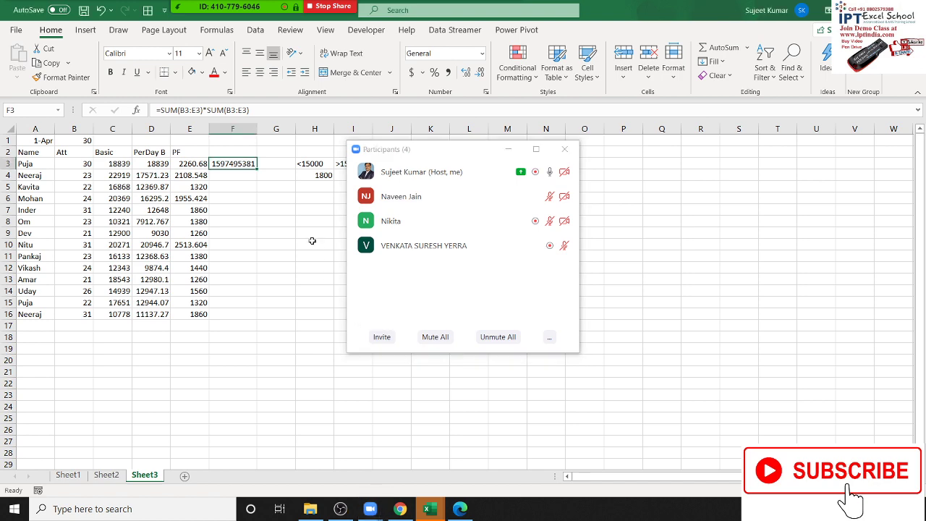
key(super+d)
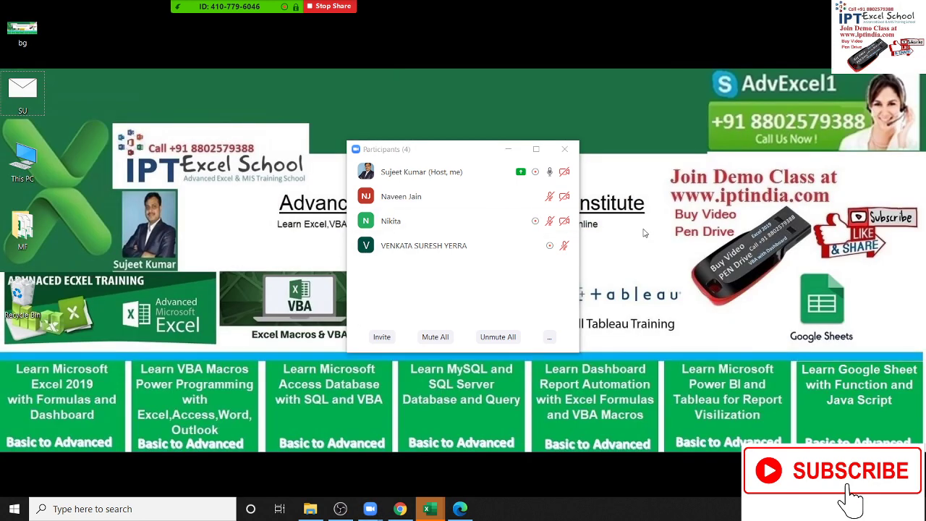